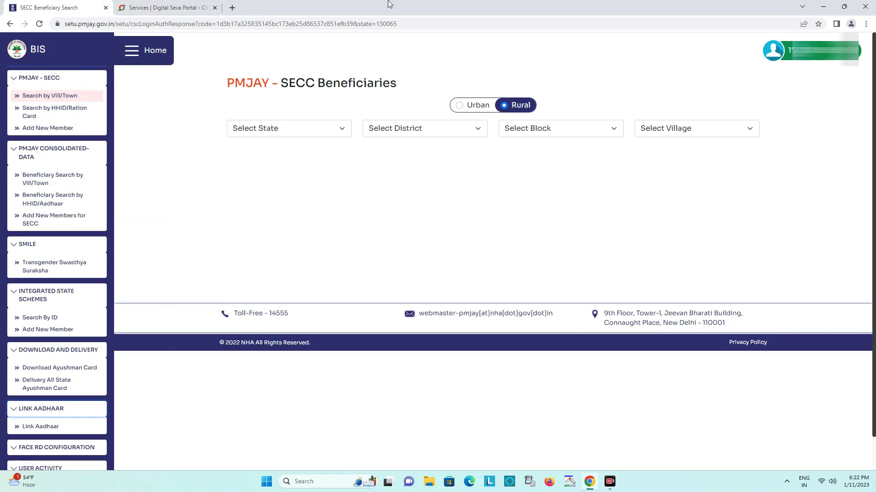
{"action": "left_click", "coordinate": [167, 6]}
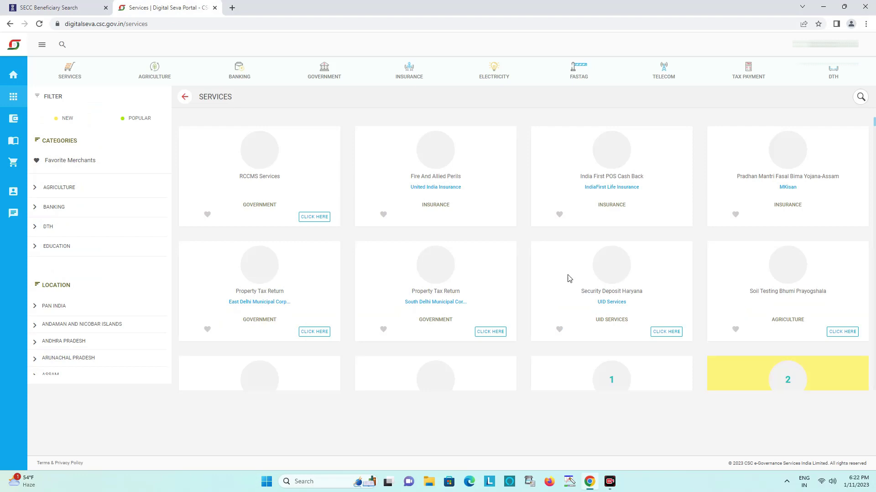
{"action": "left_click", "coordinate": [36, 6]}
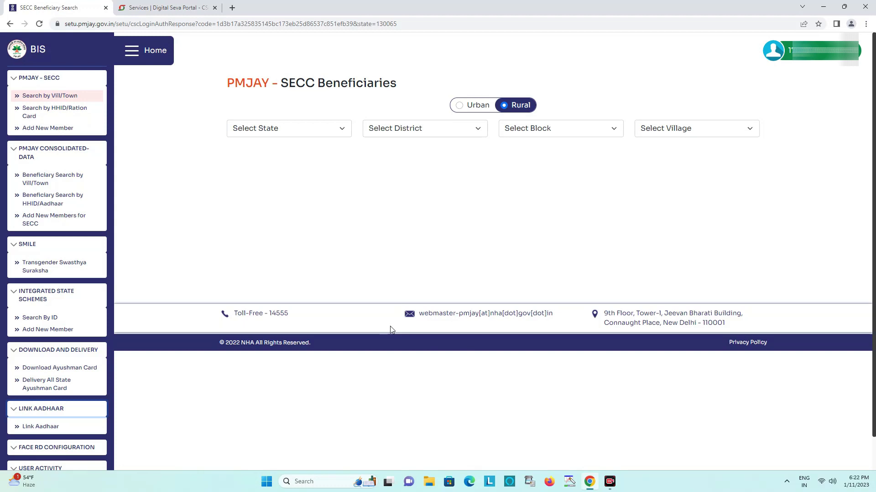
Step: Search Google for "setu pmjay" in a new browser tab and open the National Health Authority site from the results
{"action": "left_click", "coordinate": [232, 7]}
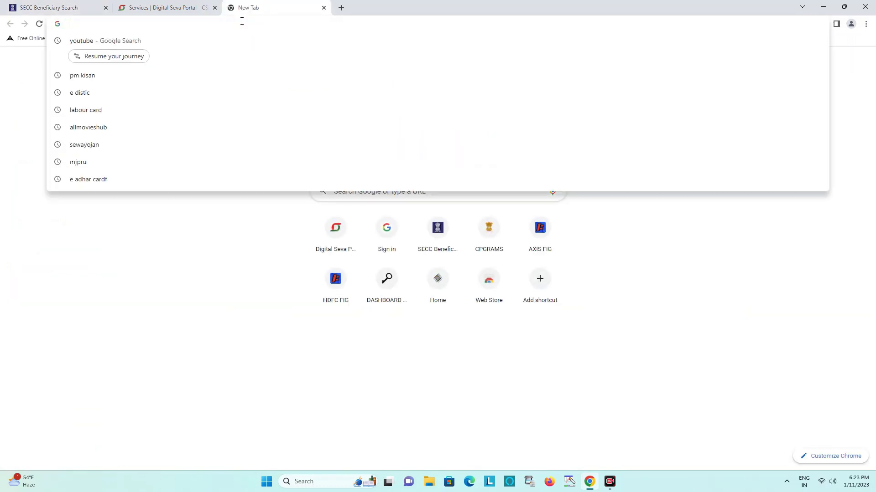
{"action": "type", "text": "setu"}
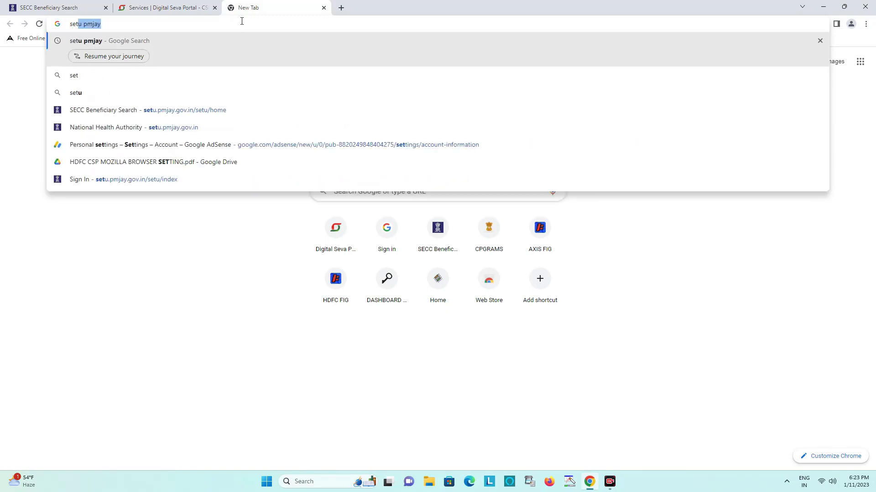
{"action": "key", "text": "Right"}
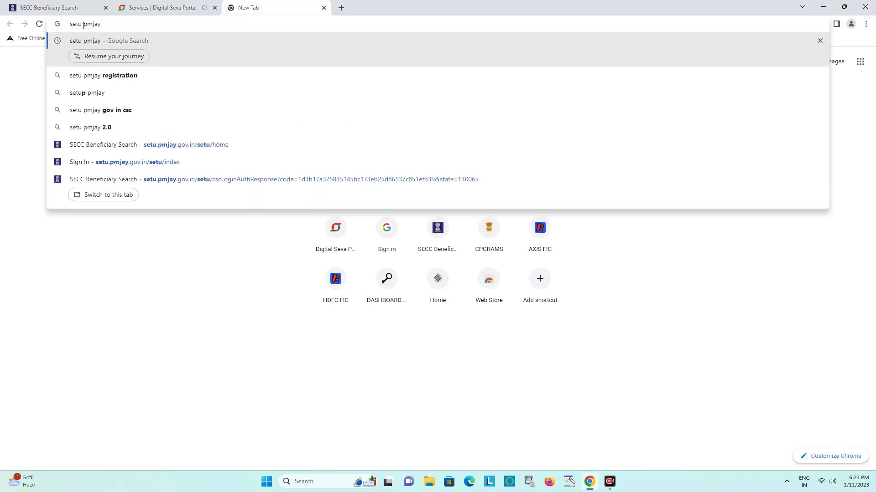
{"action": "key", "text": "Return"}
{"action": "left_click_drag", "start_coordinate": [88, 135], "coordinate": [271, 146]}
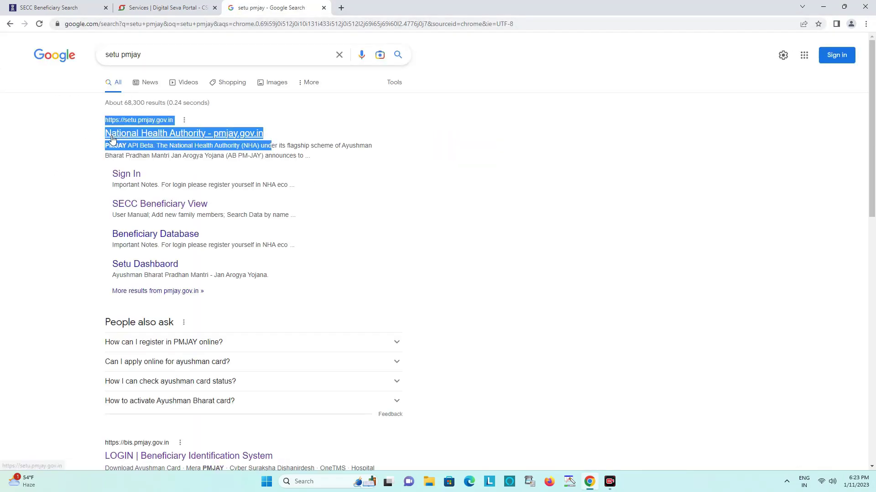
{"action": "left_click", "coordinate": [62, 130]}
{"action": "left_click_drag", "start_coordinate": [105, 133], "coordinate": [192, 139]}
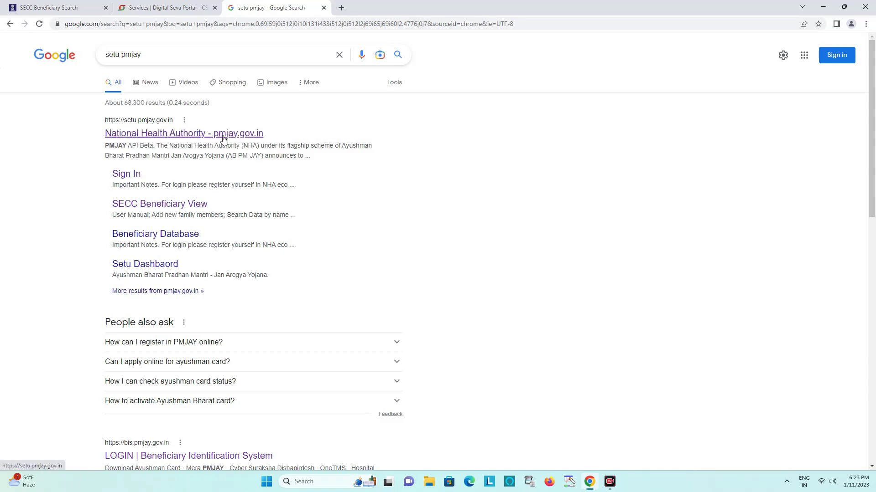
{"action": "left_click", "coordinate": [247, 134]}
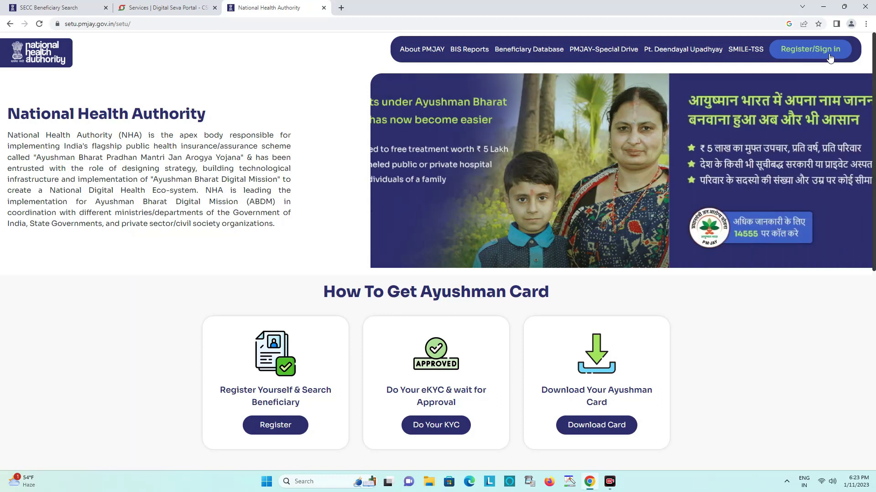
Step: Sign in to the National Health Authority portal through CSC Connect
{"action": "left_click", "coordinate": [829, 56]}
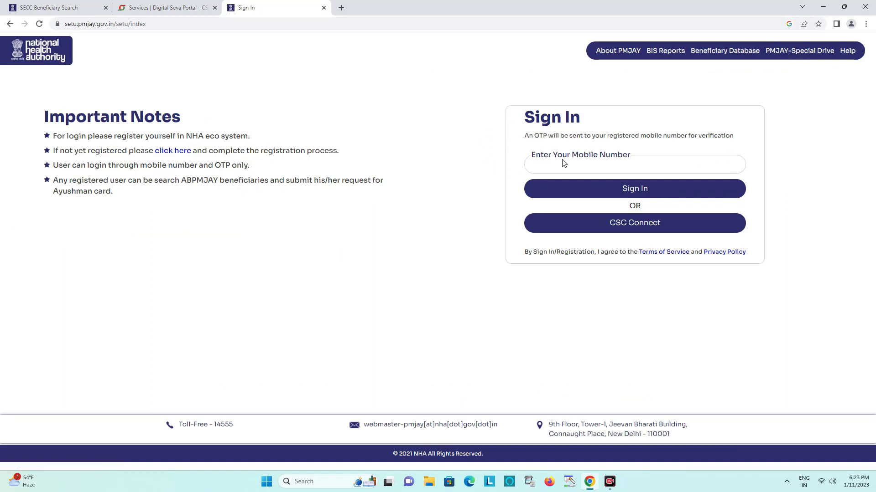
{"action": "left_click_drag", "start_coordinate": [524, 157], "coordinate": [611, 157]}
{"action": "left_click", "coordinate": [549, 162]}
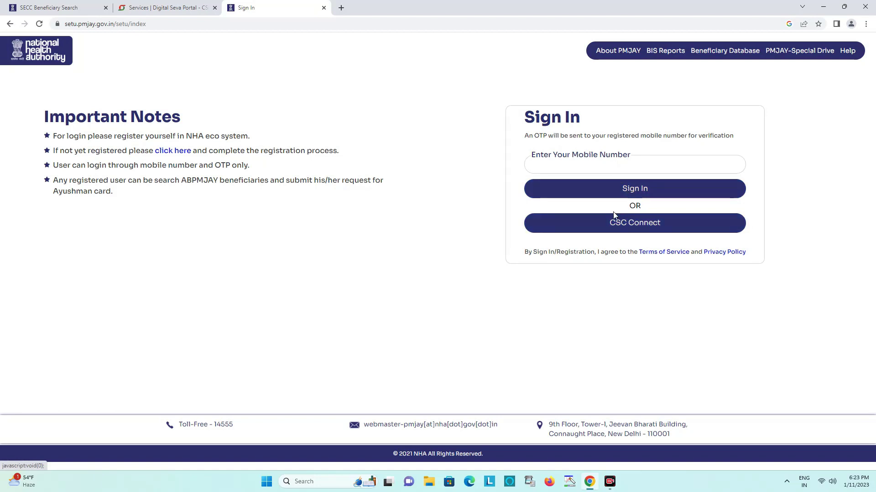
{"action": "left_click", "coordinate": [635, 223]}
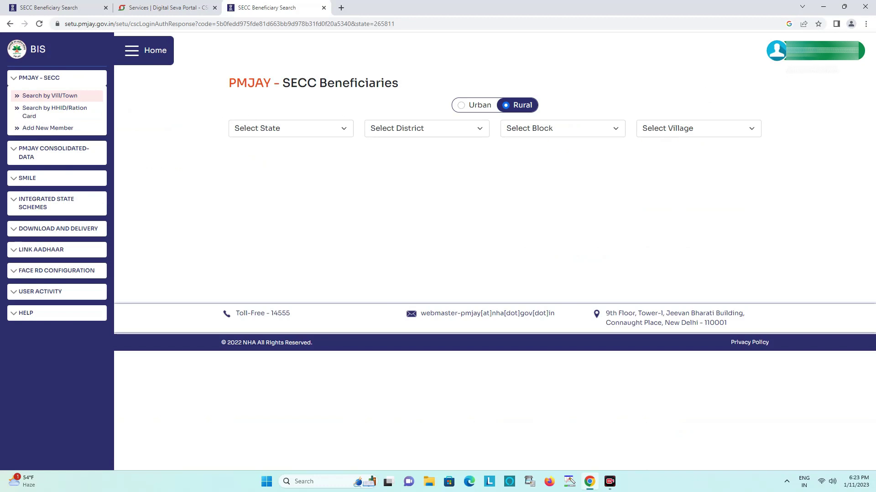
{"action": "left_click_drag", "start_coordinate": [223, 82], "coordinate": [432, 86]}
{"action": "left_click", "coordinate": [445, 99]}
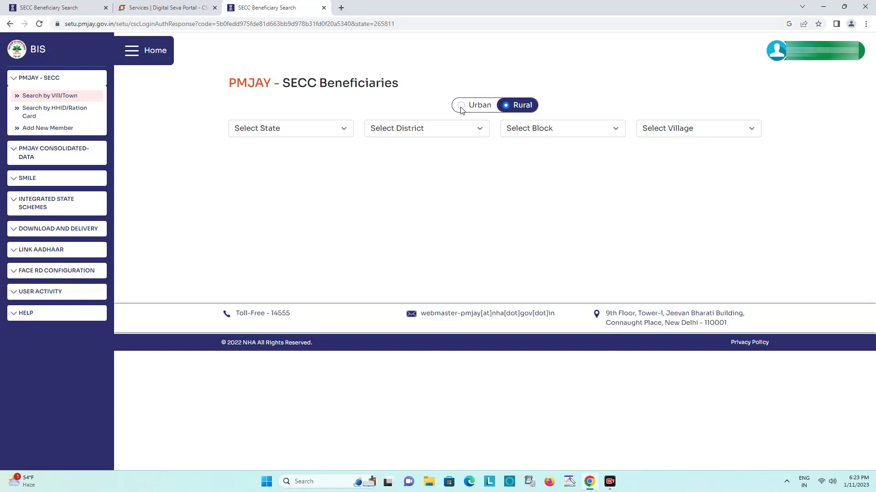
{"action": "left_click", "coordinate": [461, 108]}
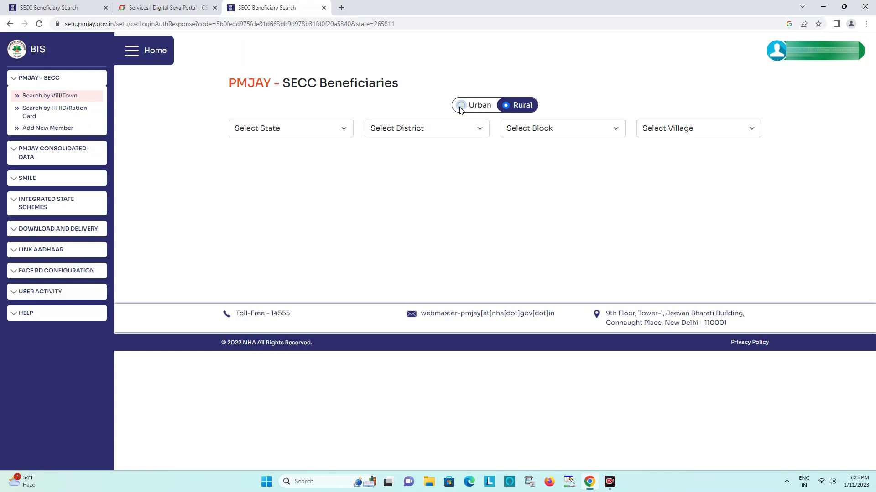
{"action": "left_click", "coordinate": [507, 106]}
Step: Expand the navigation sections from PMJAY - SECC through User Activity and review the options each one offers
{"action": "left_click", "coordinate": [28, 81]}
{"action": "left_click", "coordinate": [29, 82]}
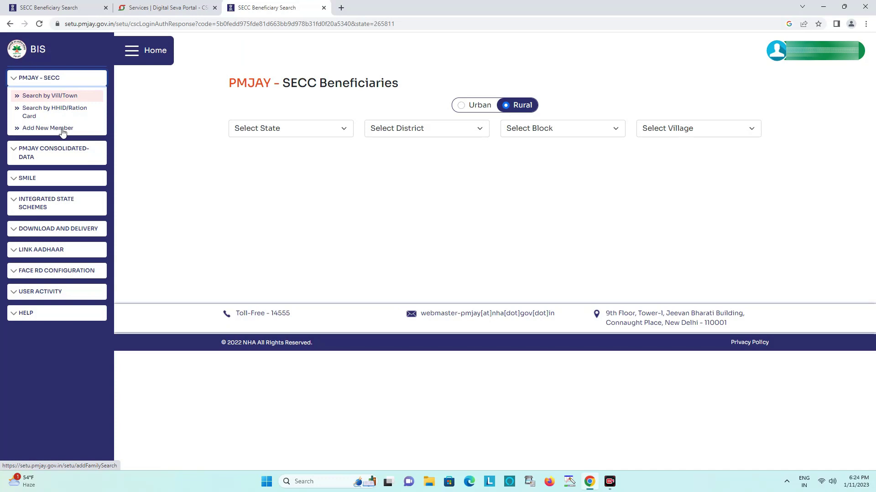
{"action": "left_click", "coordinate": [15, 147]}
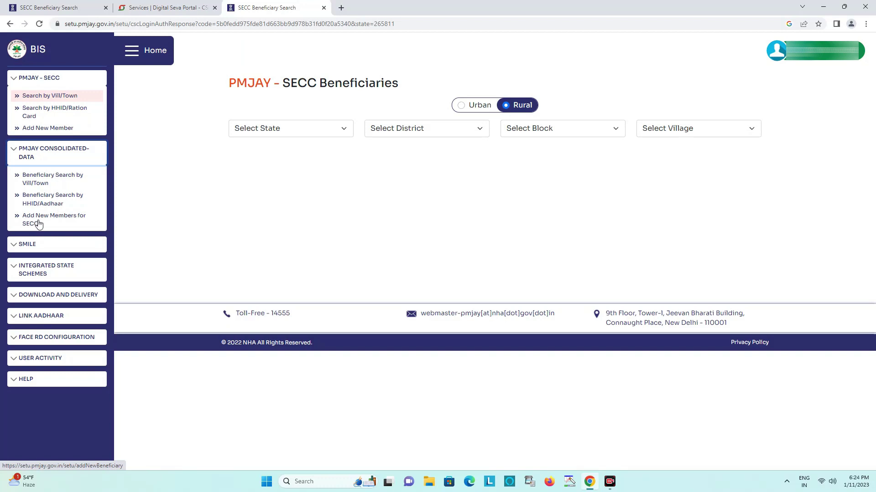
{"action": "left_click", "coordinate": [19, 245]}
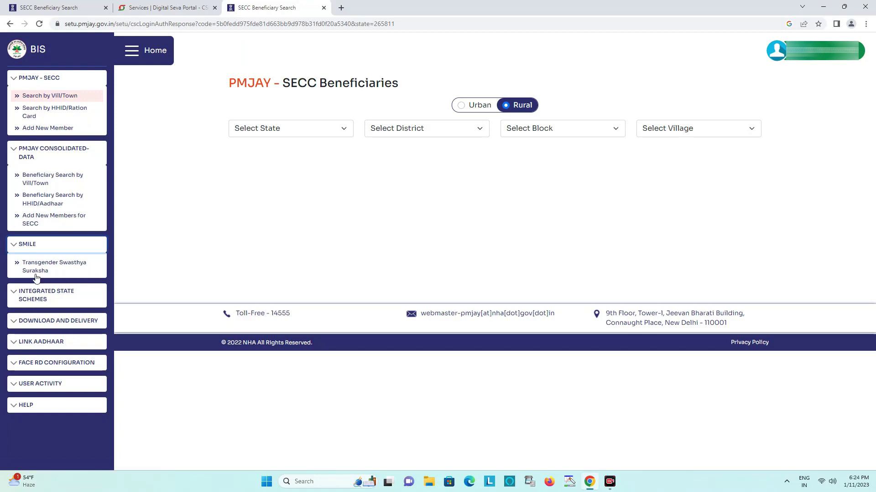
{"action": "left_click", "coordinate": [21, 297]}
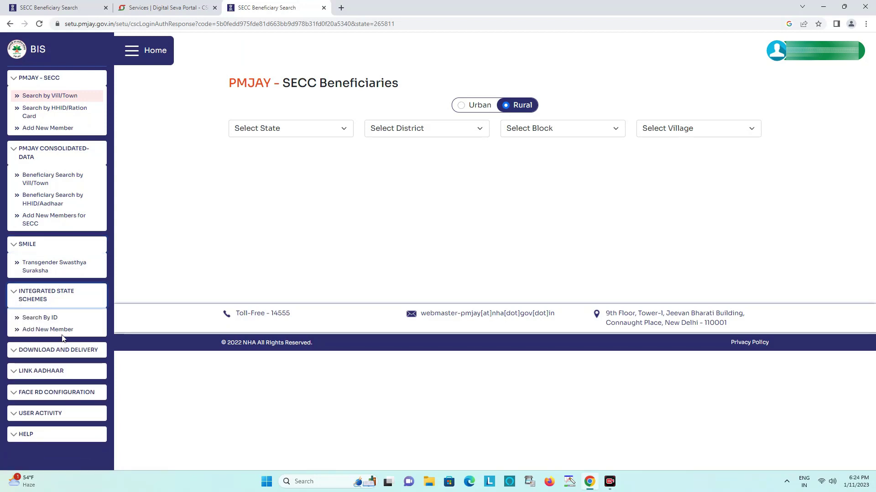
{"action": "left_click", "coordinate": [11, 350]}
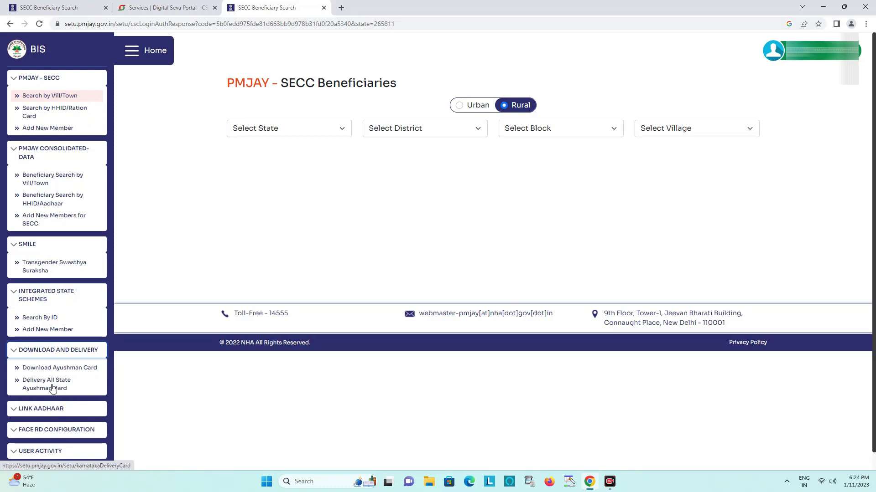
{"action": "scroll", "coordinate": [36, 392], "scroll_direction": "down", "scroll_amount": 1}
{"action": "left_click", "coordinate": [16, 392]}
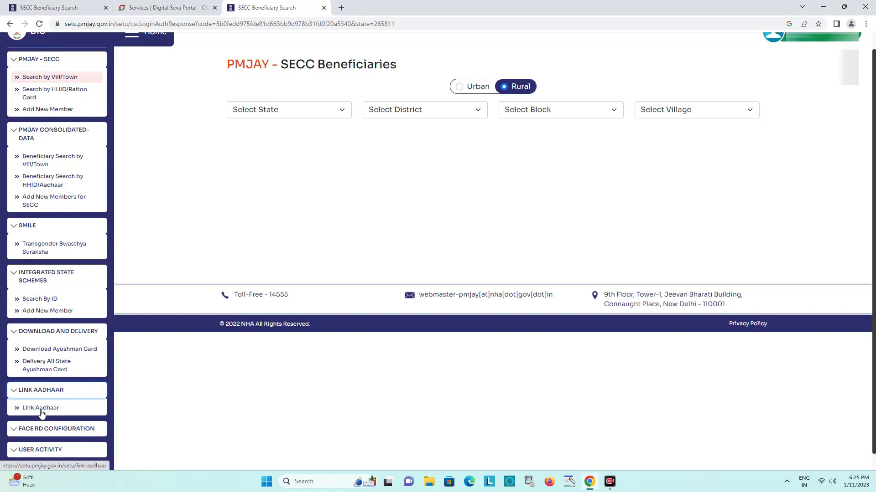
{"action": "left_click", "coordinate": [32, 429]}
{"action": "scroll", "coordinate": [45, 378], "scroll_direction": "down", "scroll_amount": 1}
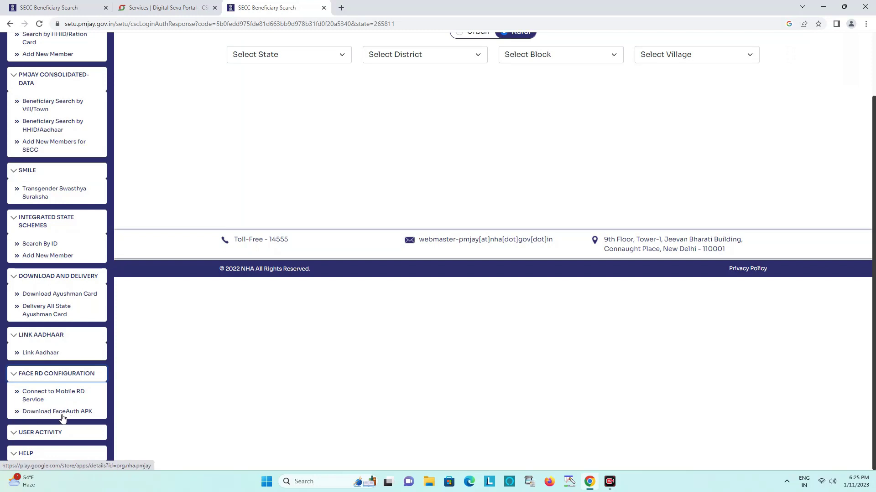
{"action": "left_click", "coordinate": [17, 436]}
{"action": "scroll", "coordinate": [54, 449], "scroll_direction": "down", "scroll_amount": 1}
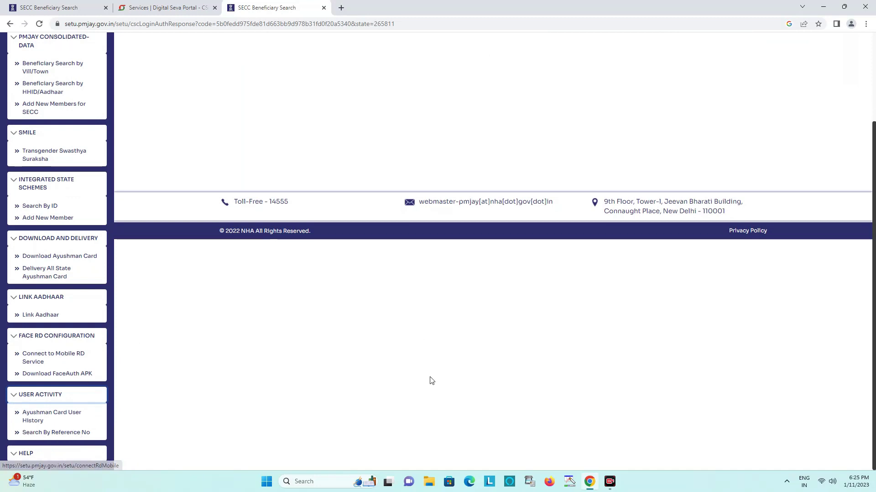
Step: Open the SECC search by village/town and examine the choices for state, district, block and village
{"action": "scroll", "coordinate": [254, 362], "scroll_direction": "up", "scroll_amount": 3}
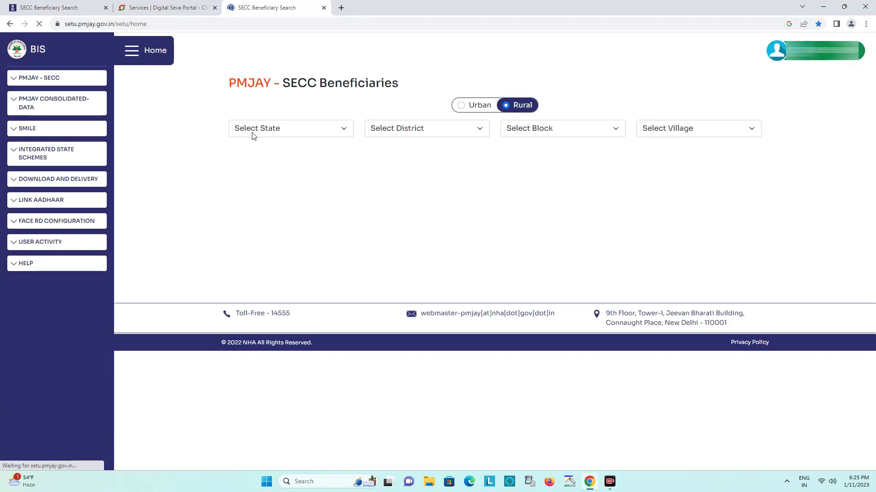
{"action": "left_click", "coordinate": [336, 131]}
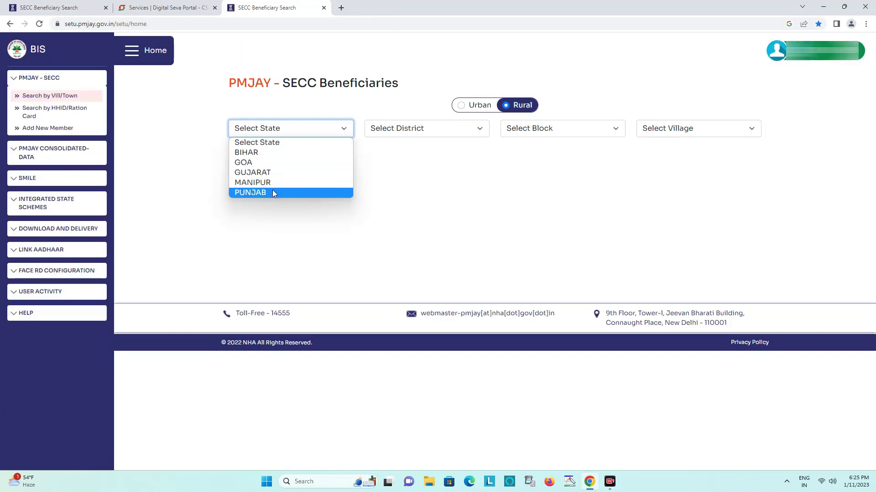
{"action": "left_click", "coordinate": [386, 117]}
{"action": "left_click", "coordinate": [390, 124]}
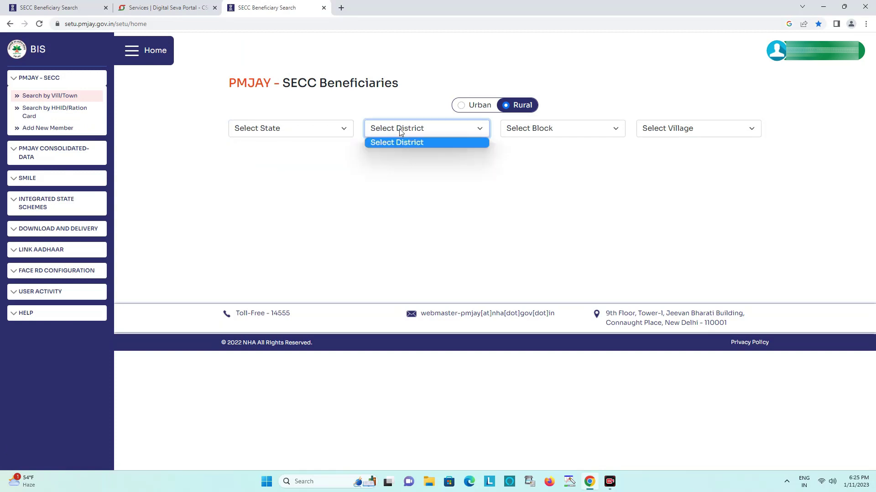
{"action": "left_click", "coordinate": [504, 130]}
{"action": "left_click", "coordinate": [653, 131]}
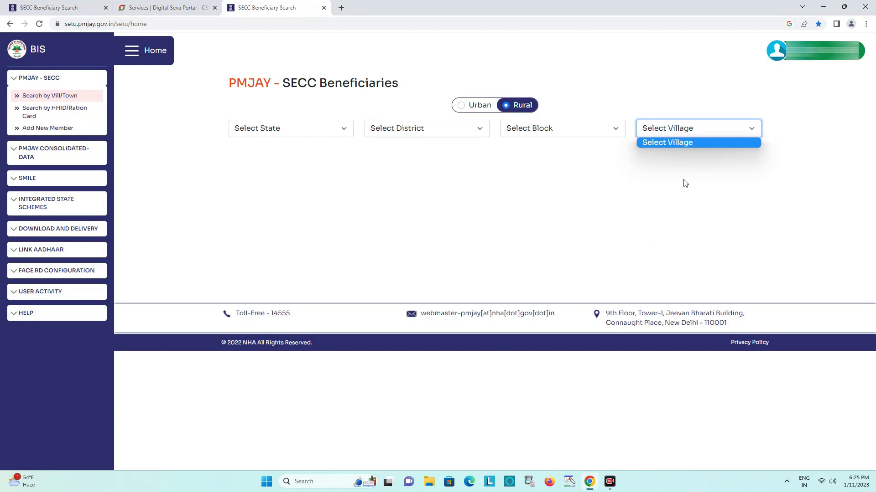
Step: Open the SECC search by HHID/Ration Card and examine which states can be chosen
{"action": "left_click", "coordinate": [29, 114]}
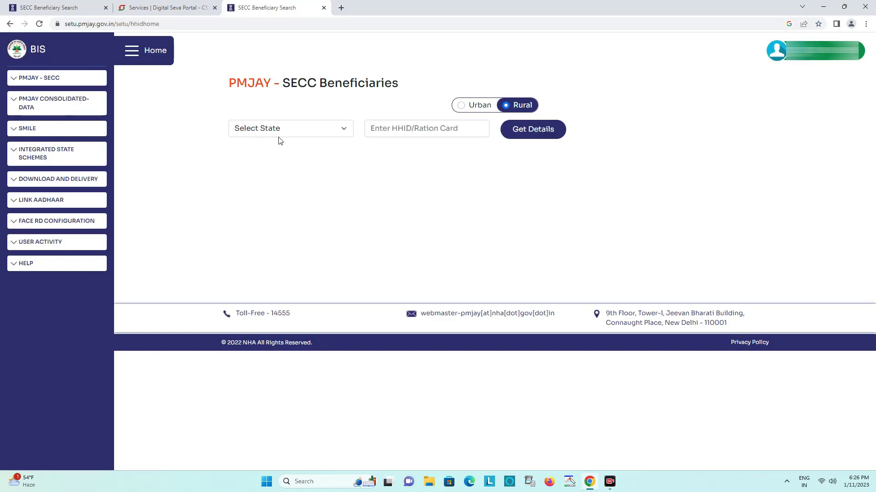
{"action": "left_click", "coordinate": [267, 130]}
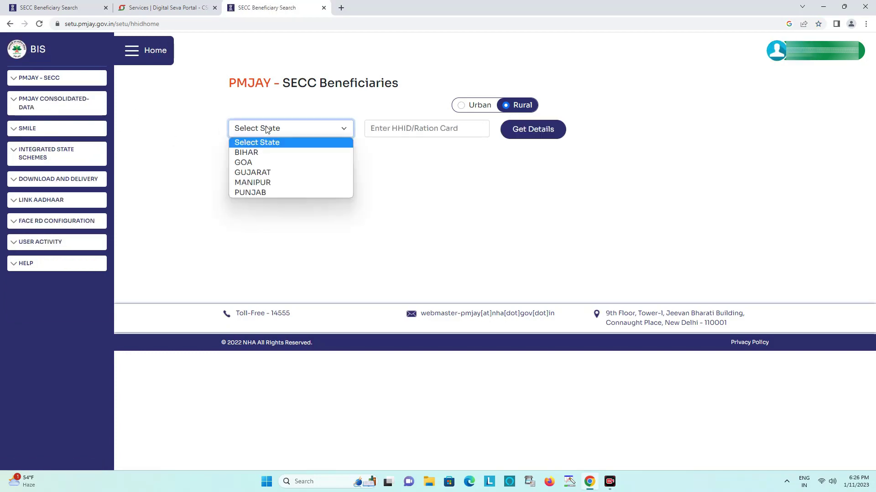
{"action": "left_click", "coordinate": [428, 160]}
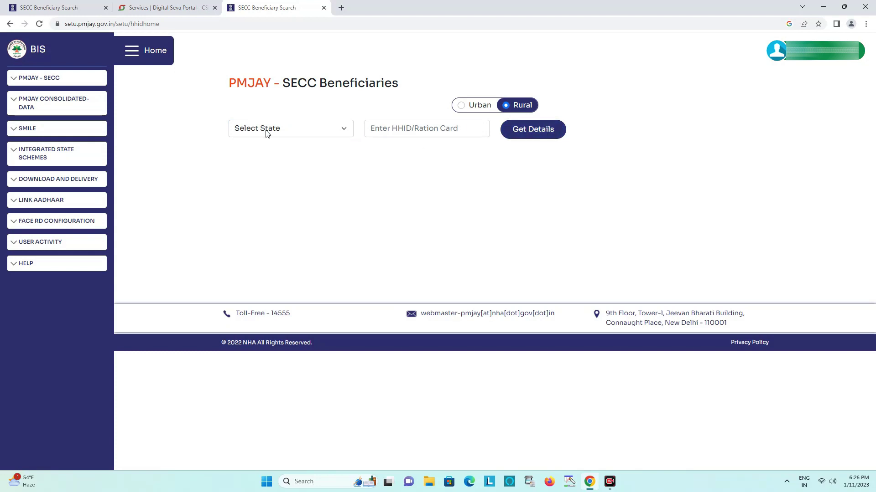
Step: Open the PMJAY - SECC instructions for adding new family members
{"action": "left_click", "coordinate": [12, 81]}
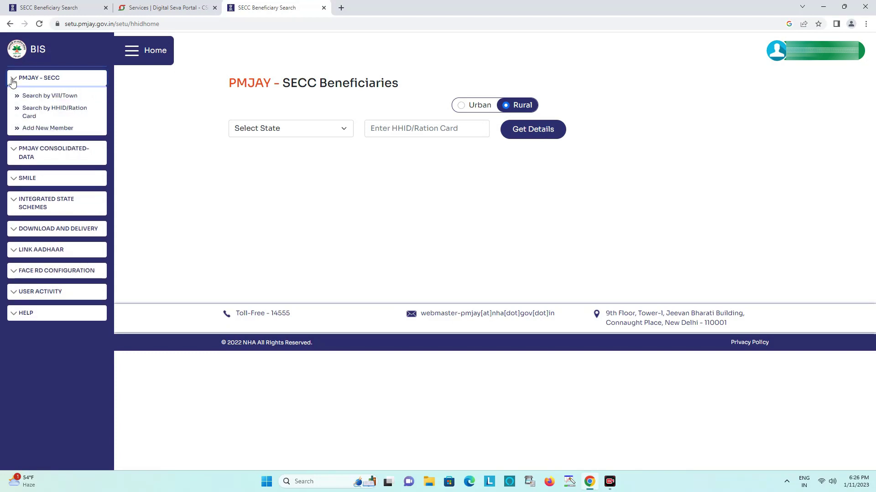
{"action": "left_click", "coordinate": [50, 132]}
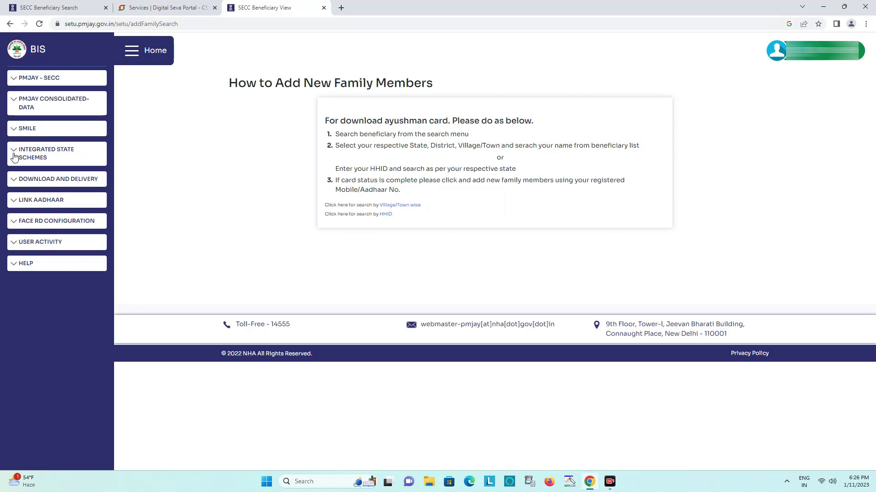
Step: Open the PMJAY consolidated-data beneficiary search by HHID/Aadhaar and set the state to UTTAR PRADESH
{"action": "left_click", "coordinate": [9, 105]}
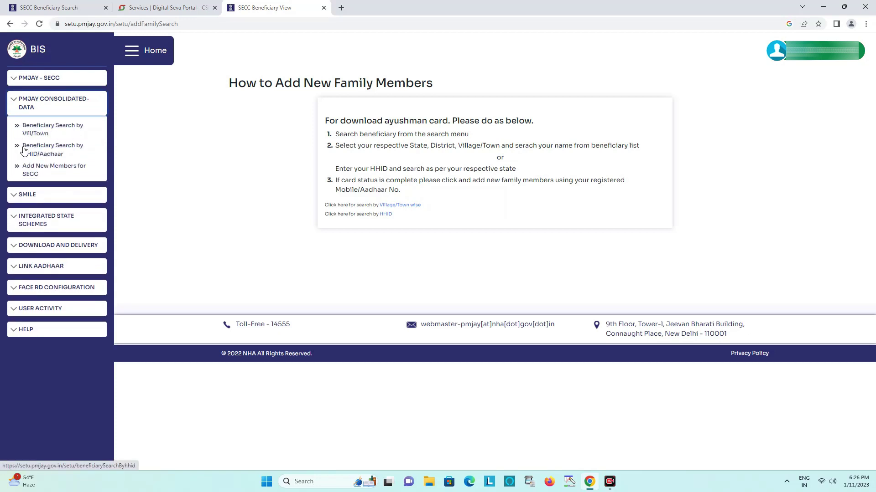
{"action": "left_click", "coordinate": [52, 149]}
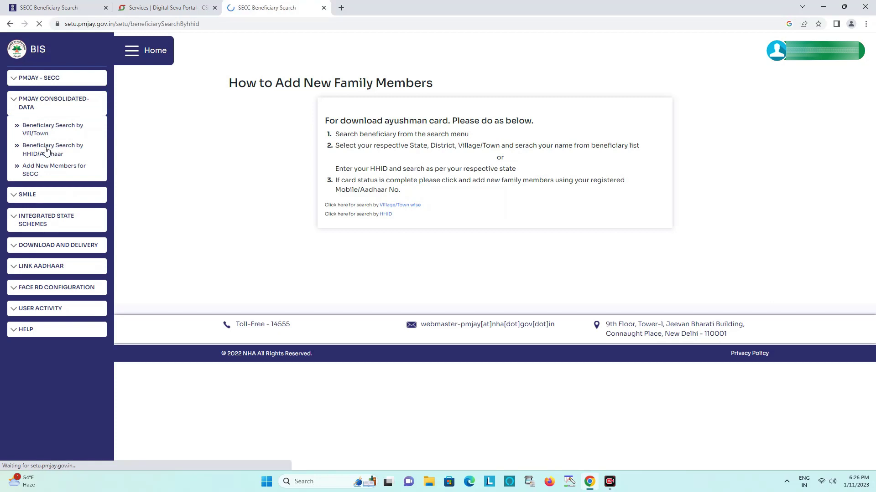
{"action": "left_click", "coordinate": [288, 137]}
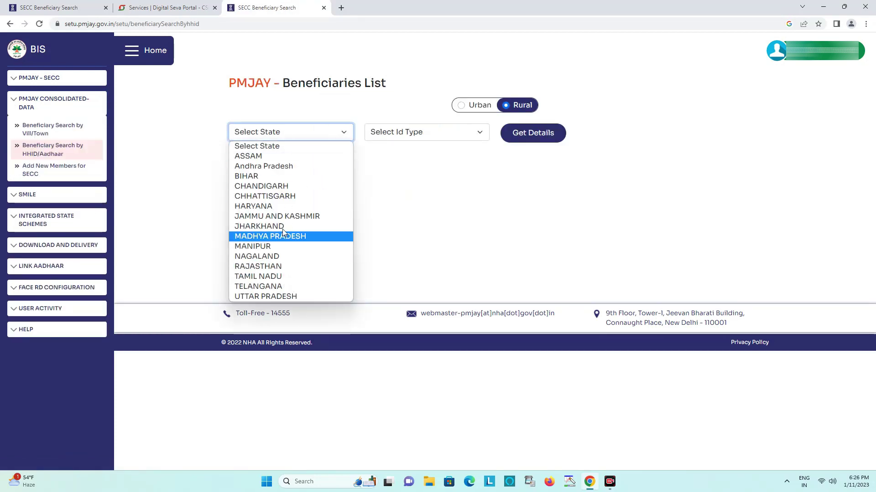
{"action": "left_click", "coordinate": [267, 296]}
{"action": "left_click", "coordinate": [256, 137]}
{"action": "key", "text": "Escape"}
{"action": "left_click", "coordinate": [262, 132]}
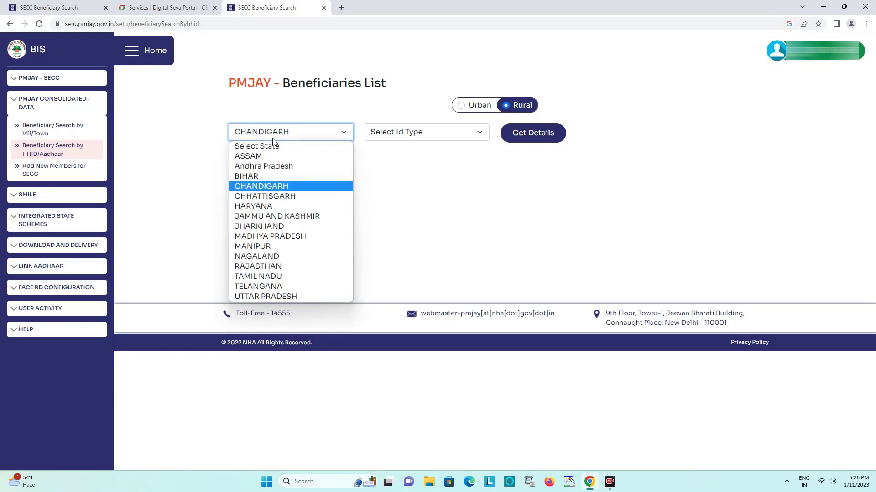
{"action": "left_click", "coordinate": [263, 299]}
Step: Set the ID type to PMJAY ID and activate the PMJAY number field
{"action": "left_click", "coordinate": [409, 133]}
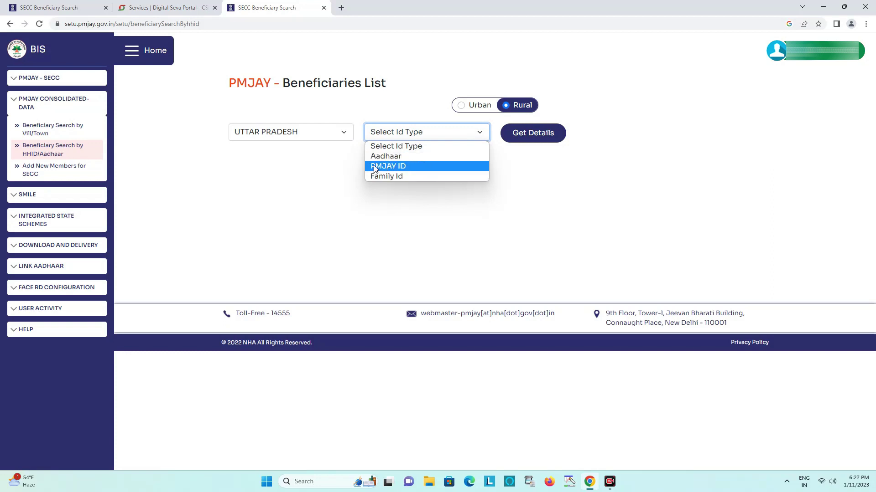
{"action": "left_click", "coordinate": [411, 171]}
{"action": "left_click", "coordinate": [506, 133]}
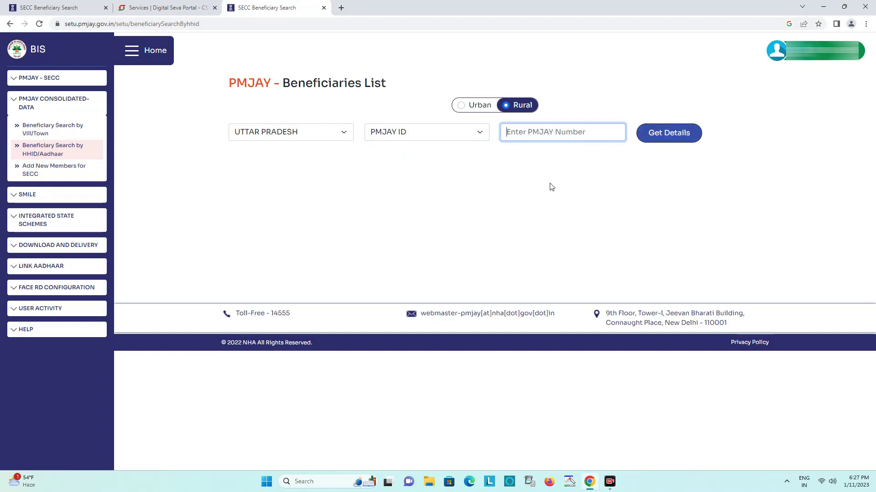
Step: Open the consolidated-data form for adding new SECC members and set its state to UTTAR PRADESH
{"action": "left_click", "coordinate": [72, 169]}
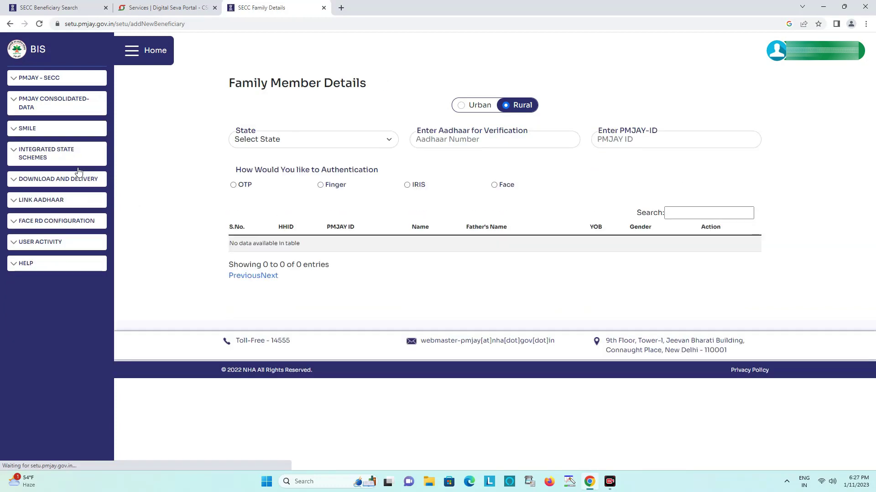
{"action": "left_click", "coordinate": [314, 141]}
{"action": "left_click", "coordinate": [268, 304]}
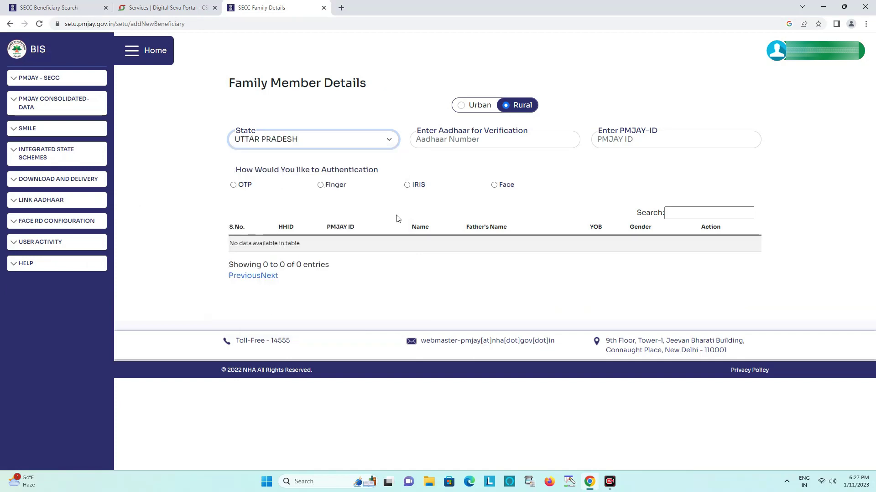
Step: Examine the Aadhaar verification, PMJAY-ID and authentication fields of the Family Member Details form
{"action": "left_click", "coordinate": [466, 140]}
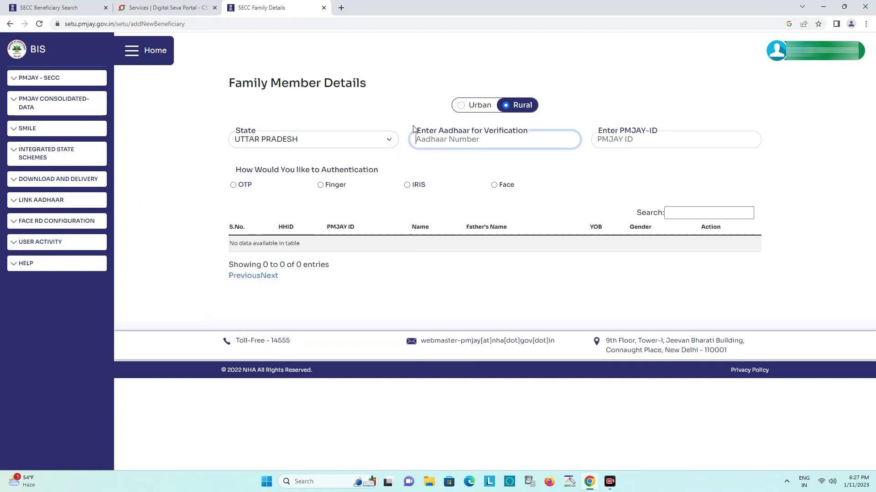
{"action": "triple_click", "coordinate": [533, 134]}
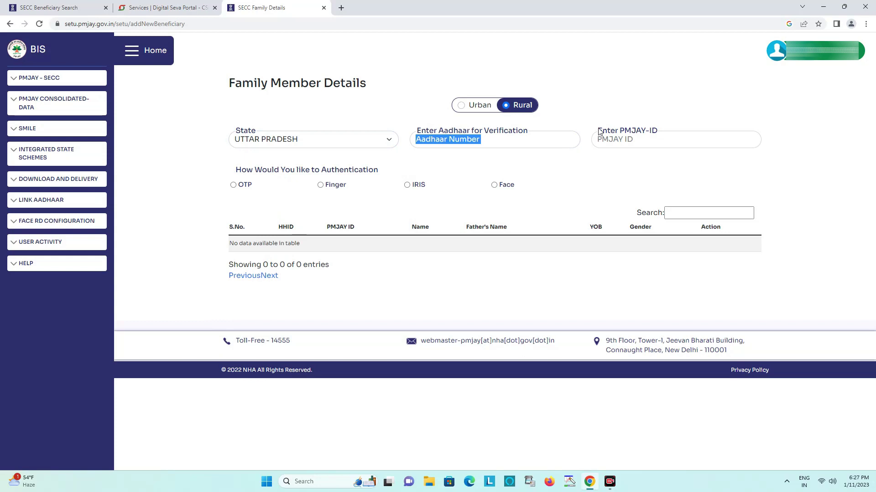
{"action": "left_click", "coordinate": [526, 163]}
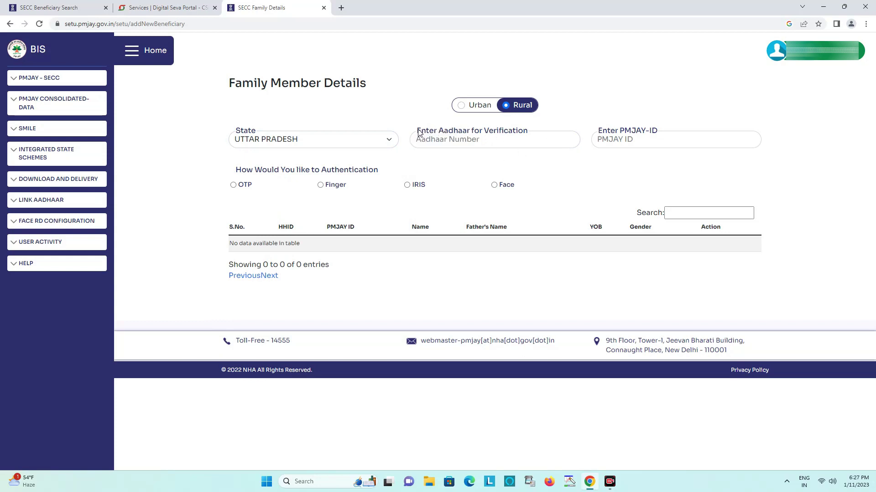
{"action": "triple_click", "coordinate": [483, 124]}
{"action": "left_click", "coordinate": [549, 146]}
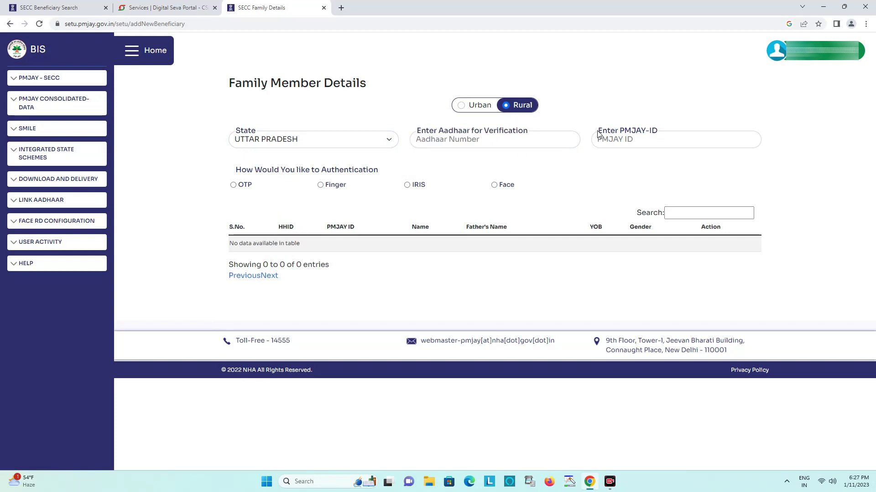
{"action": "left_click_drag", "start_coordinate": [597, 131], "coordinate": [651, 132]}
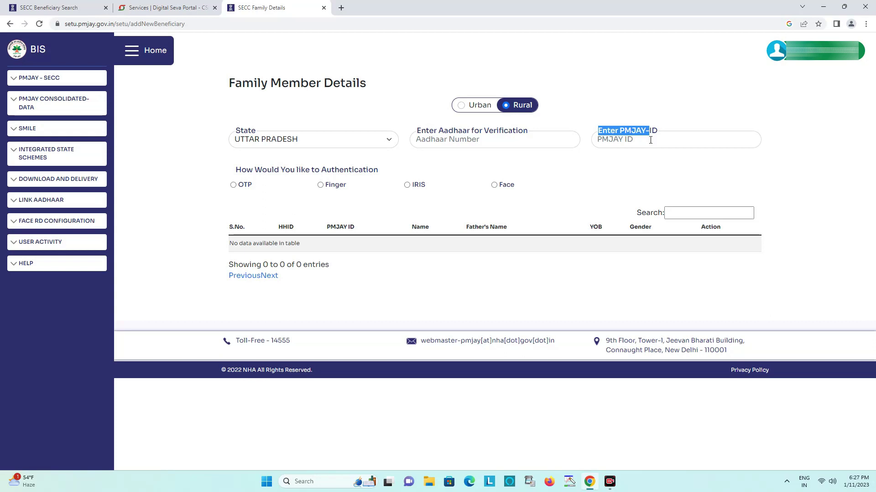
{"action": "left_click", "coordinate": [609, 187]}
{"action": "left_click_drag", "start_coordinate": [239, 173], "coordinate": [425, 177]}
{"action": "left_click", "coordinate": [356, 177]}
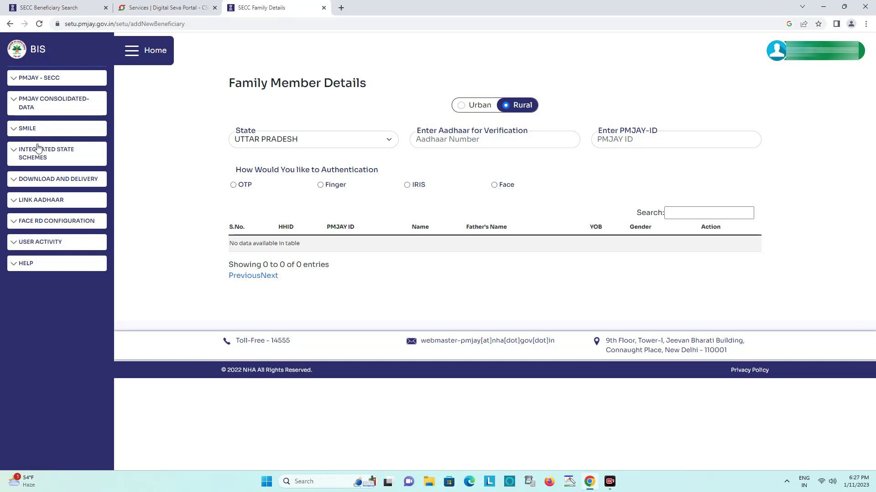
Step: Open the Transgender Swasthya Suraksha certificate search under SMILE
{"action": "left_click", "coordinate": [16, 129]}
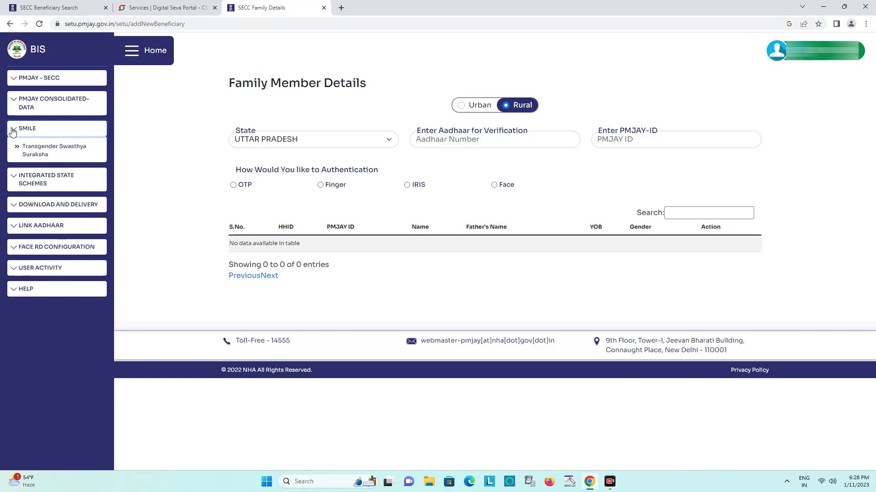
{"action": "left_click", "coordinate": [59, 147]}
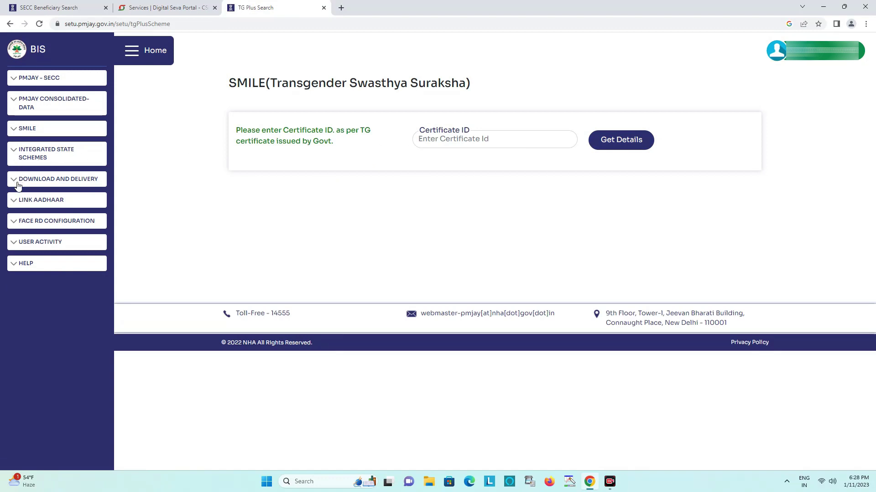
Step: Open the Integrated State Schemes search by ID and examine its state, scheme, district and mode choices
{"action": "left_click", "coordinate": [18, 154]}
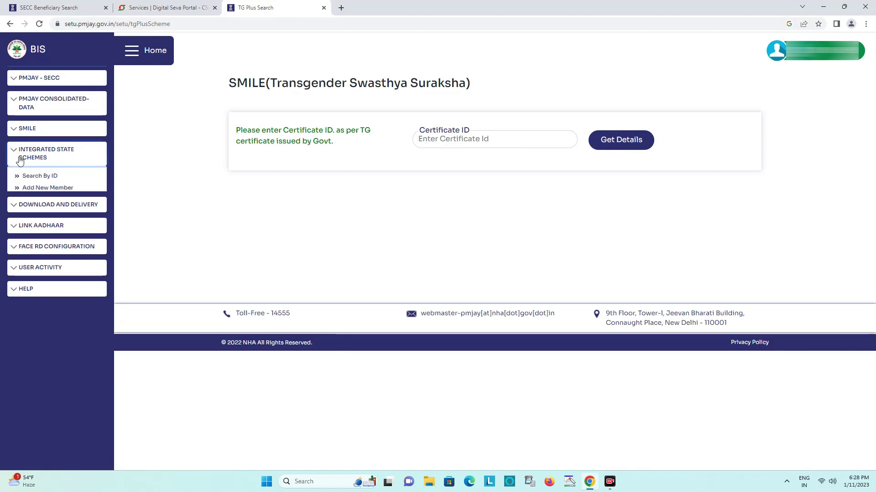
{"action": "left_click", "coordinate": [46, 177]}
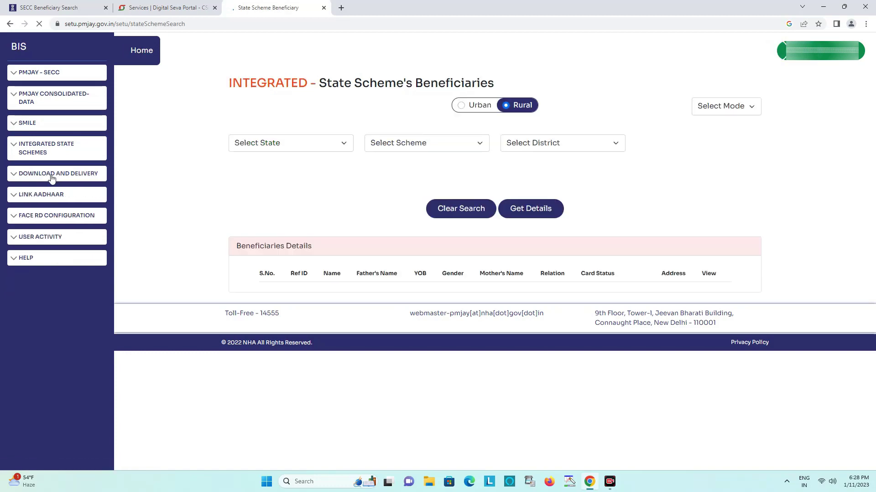
{"action": "left_click", "coordinate": [299, 147]}
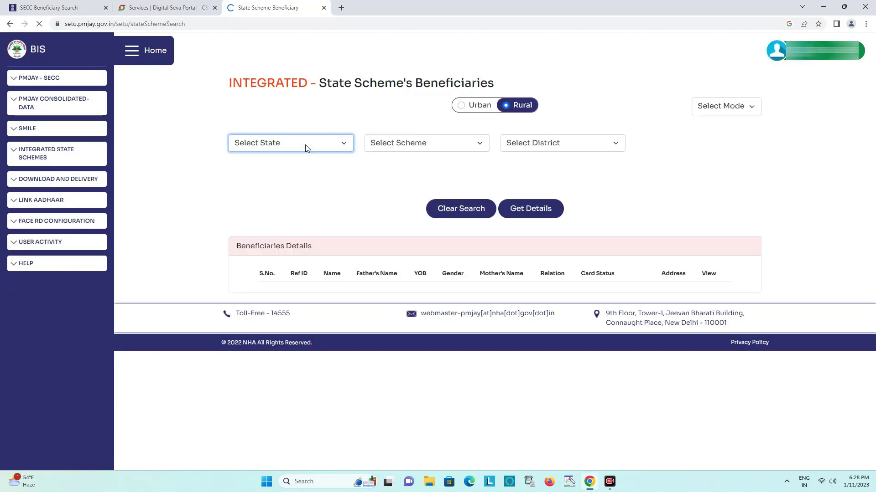
{"action": "left_click", "coordinate": [395, 145]}
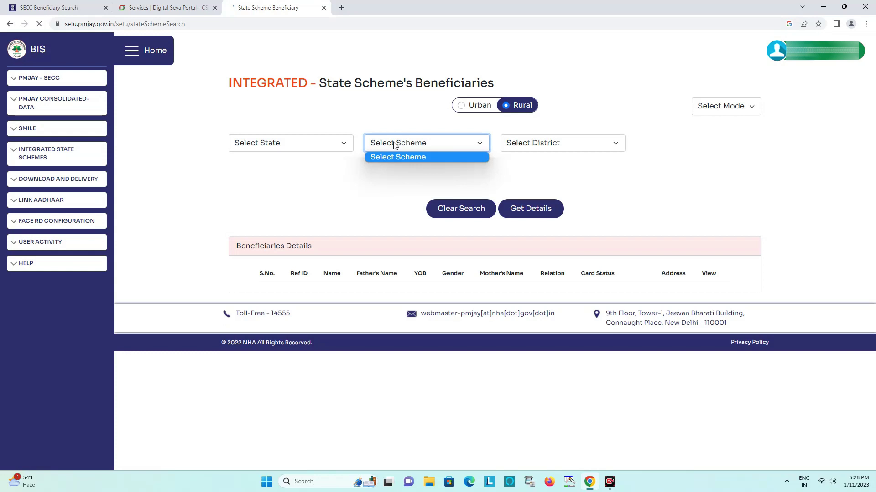
{"action": "left_click", "coordinate": [537, 143]}
{"action": "left_click", "coordinate": [276, 148]}
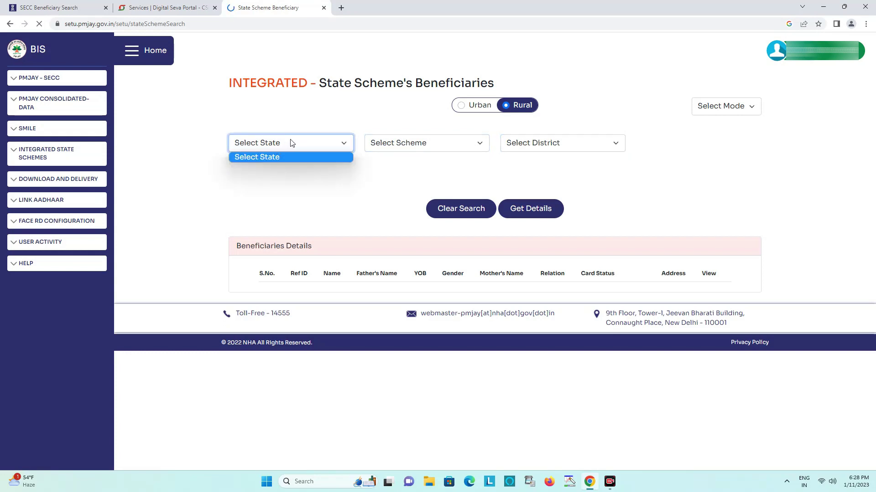
{"action": "left_click", "coordinate": [292, 143]}
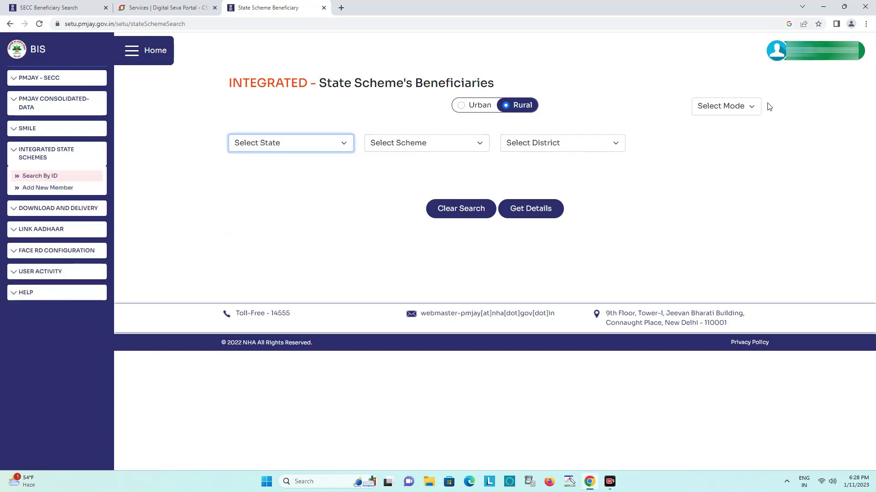
{"action": "left_click", "coordinate": [738, 107]}
{"action": "left_click", "coordinate": [709, 137]}
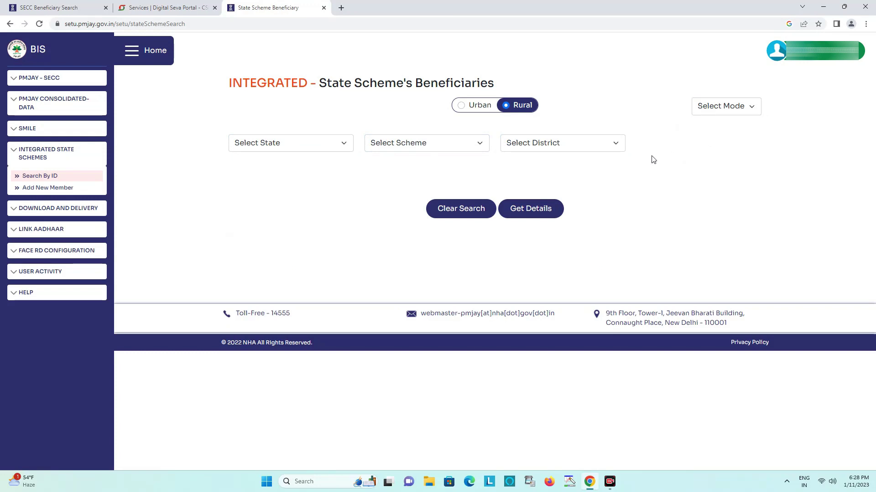
Step: Set the state to UTTARAKHAND in the state scheme search and review the schemes and districts offered
{"action": "left_click", "coordinate": [299, 143]}
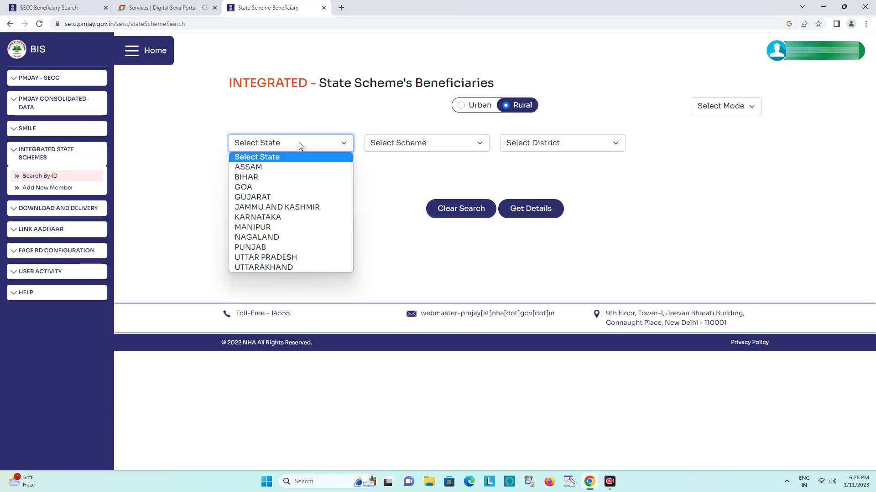
{"action": "left_click", "coordinate": [273, 269]}
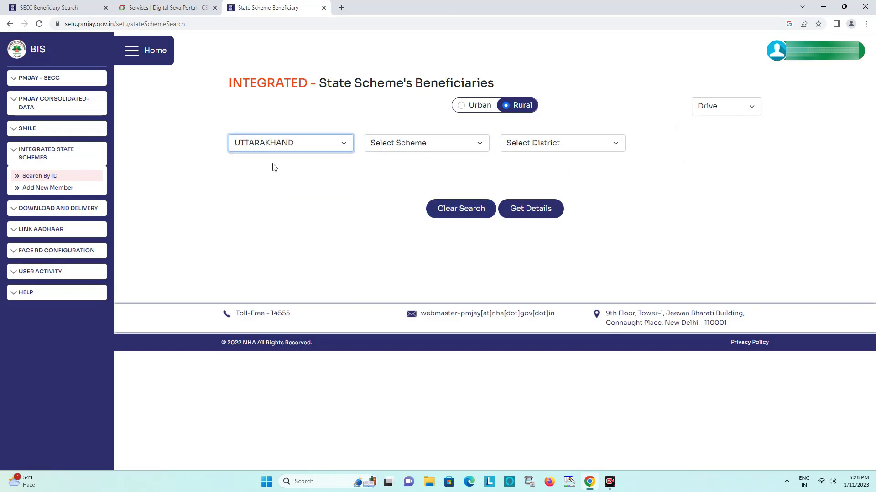
{"action": "left_click", "coordinate": [434, 144]}
{"action": "left_click", "coordinate": [545, 143]}
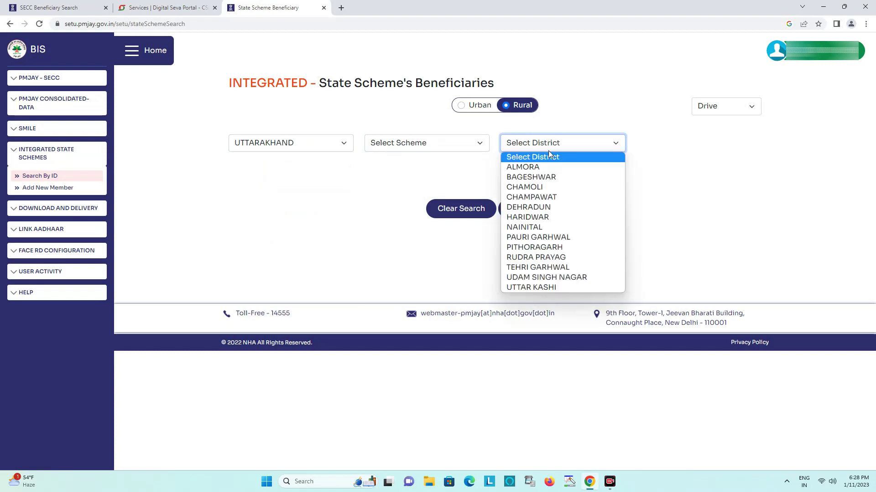
Step: Reset the search mode of the state scheme search, then set it to Drive
{"action": "left_click", "coordinate": [726, 107]}
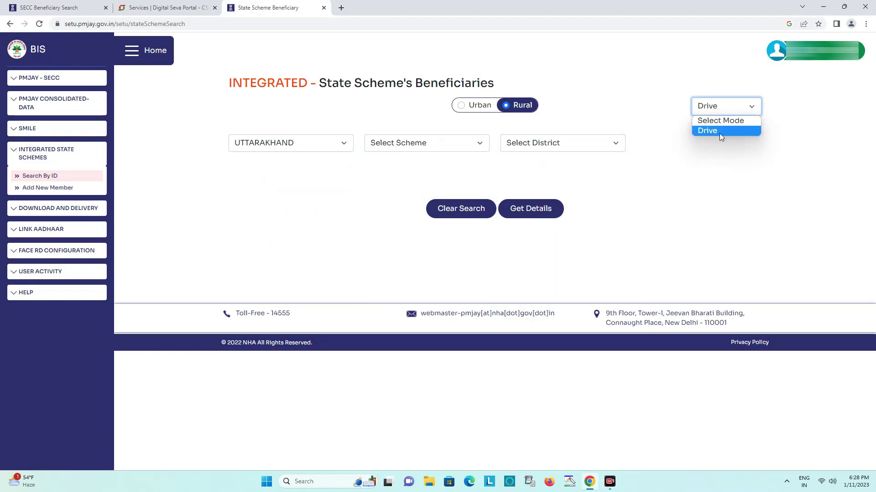
{"action": "left_click", "coordinate": [723, 119]}
{"action": "left_click", "coordinate": [725, 108]}
{"action": "left_click", "coordinate": [718, 131]}
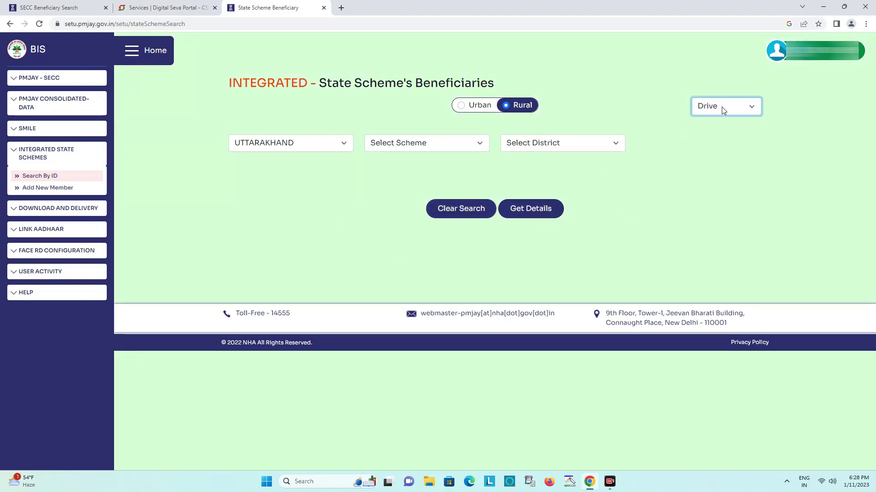
{"action": "left_click", "coordinate": [187, 157]}
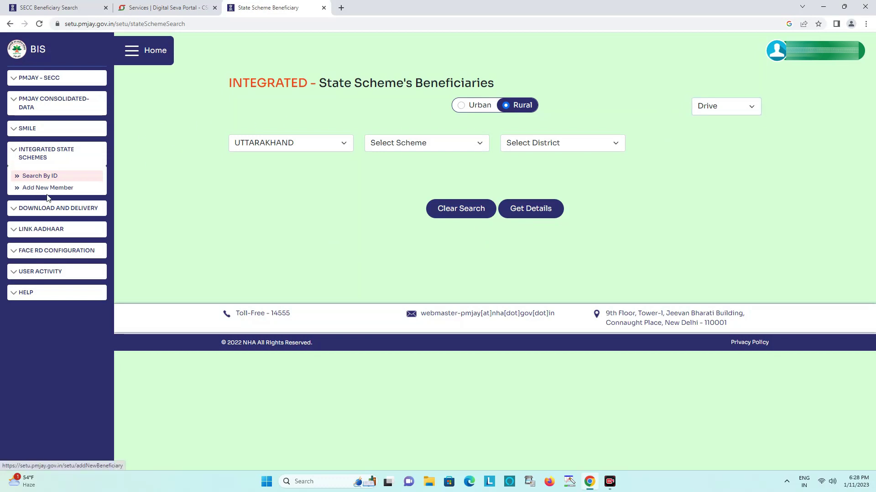
Step: Open the Download Ayushman Card page, set the state to UTTAR PRADESH and choose Aadhaar as the available ID
{"action": "left_click", "coordinate": [14, 210]}
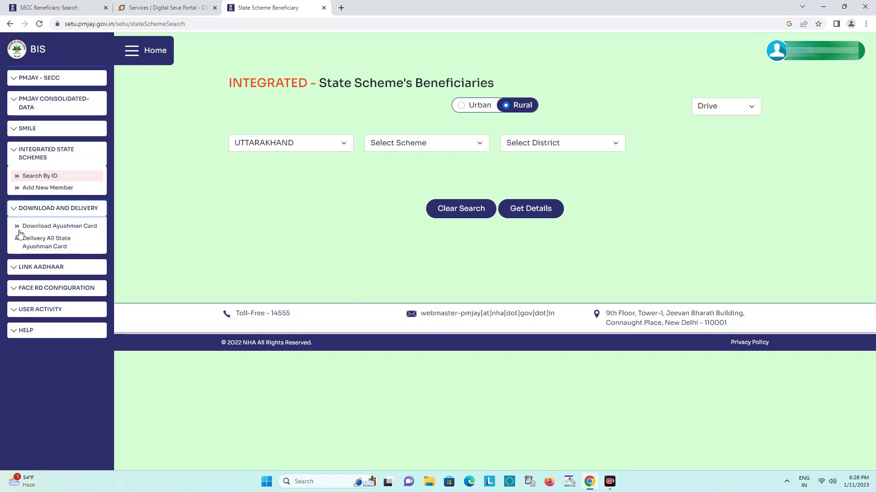
{"action": "left_click", "coordinate": [87, 226]}
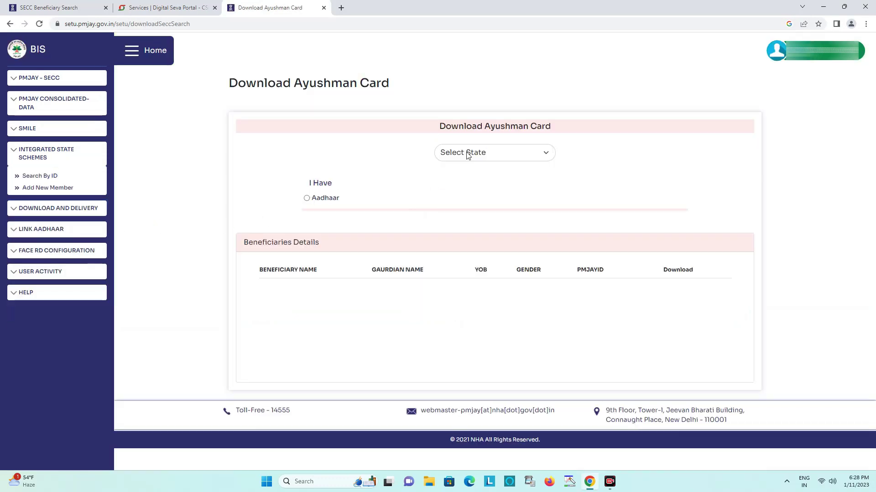
{"action": "left_click", "coordinate": [470, 153]}
{"action": "left_click", "coordinate": [483, 356]}
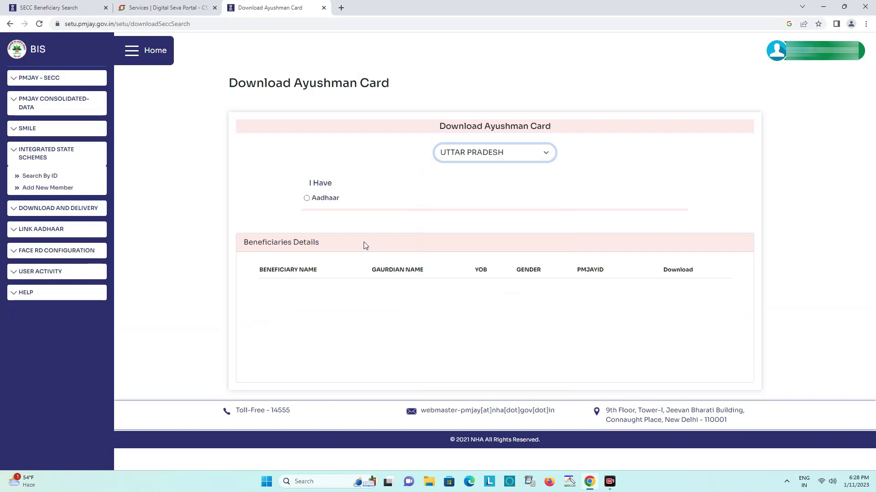
{"action": "left_click", "coordinate": [306, 202]}
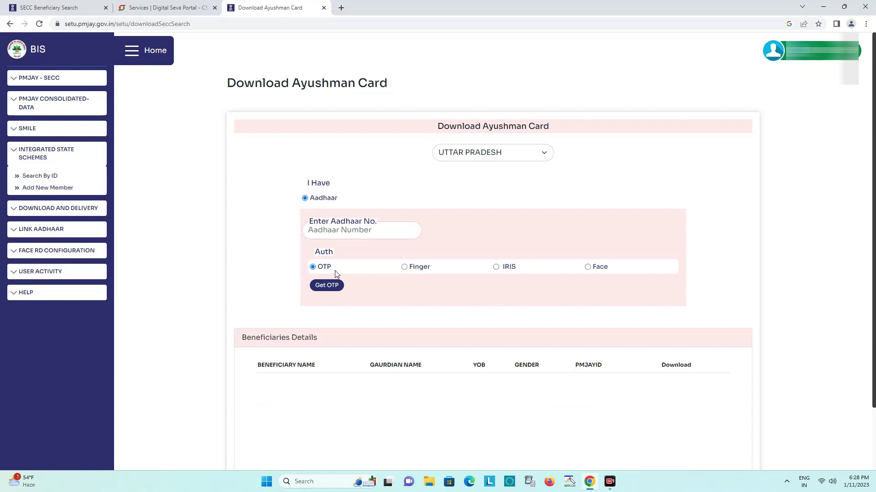
Step: Review the authentication options for the card download and choose Finger
{"action": "left_click_drag", "start_coordinate": [310, 252], "coordinate": [339, 253]}
{"action": "left_click_drag", "start_coordinate": [392, 276], "coordinate": [434, 272]}
{"action": "left_click_drag", "start_coordinate": [490, 272], "coordinate": [522, 272]}
{"action": "left_click", "coordinate": [404, 268]}
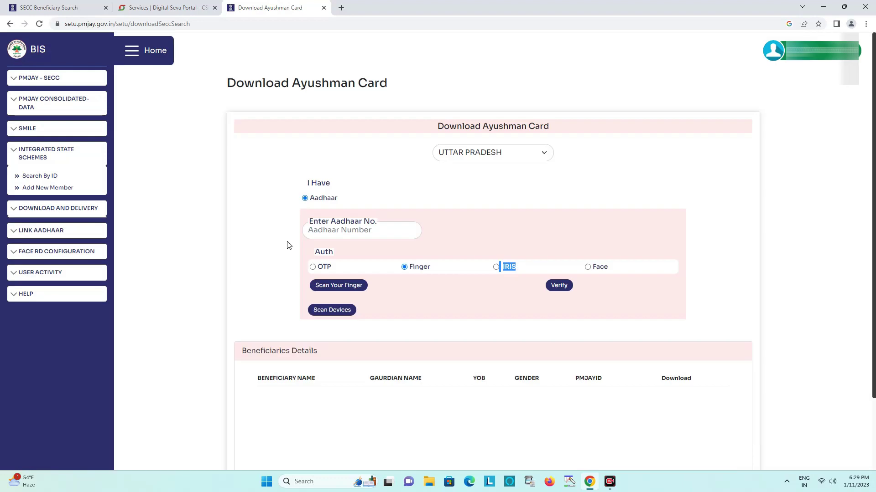
Step: Open the all-state Ayushman card delivery page, set the state to PUNJAB and activate the PMJAY ID field
{"action": "left_click", "coordinate": [17, 210]}
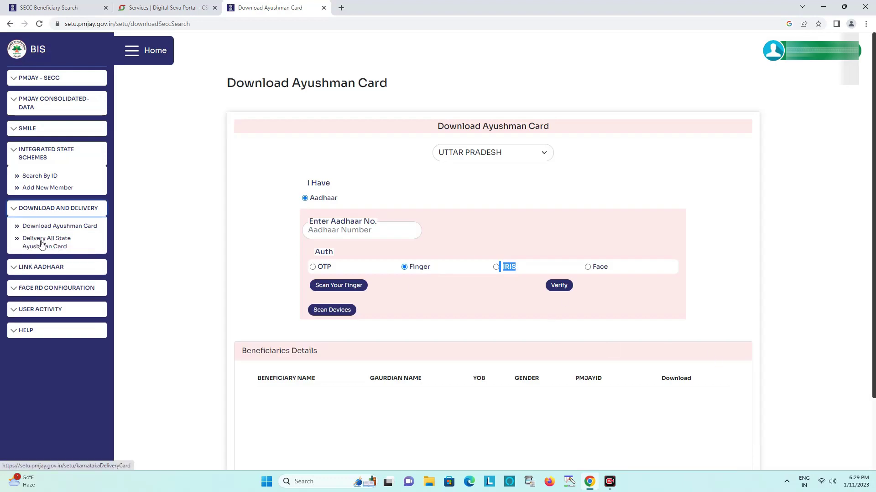
{"action": "left_click", "coordinate": [58, 244]}
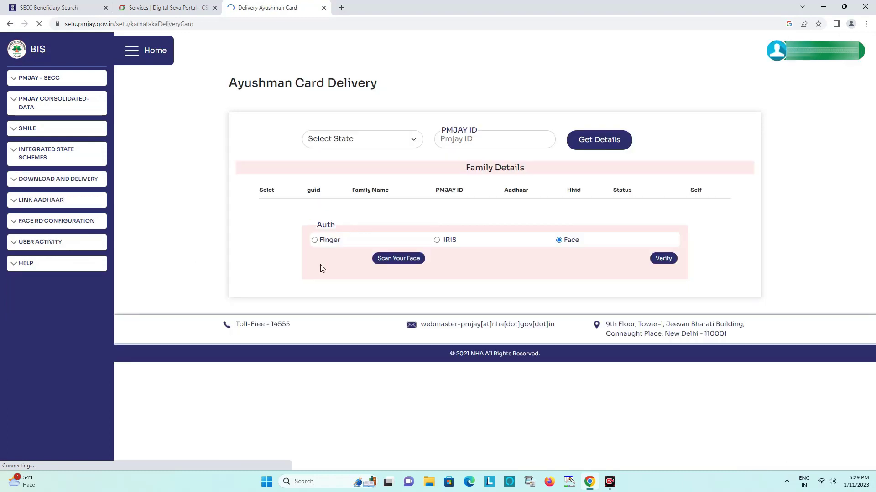
{"action": "left_click", "coordinate": [385, 139]}
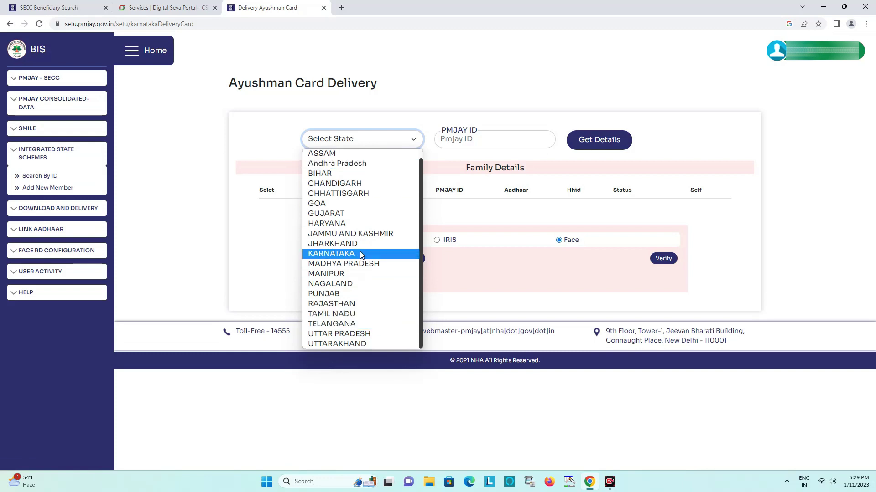
{"action": "left_click", "coordinate": [360, 295]}
{"action": "left_click", "coordinate": [474, 140]}
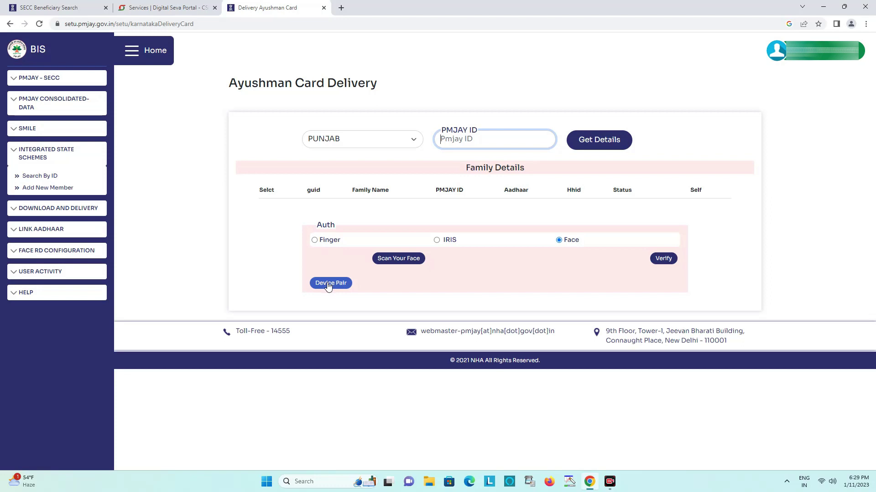
Step: Open the Link Aadhaar page, set the state to UTTAR PRADESH and review the PMJAY ID field
{"action": "left_click", "coordinate": [16, 234]}
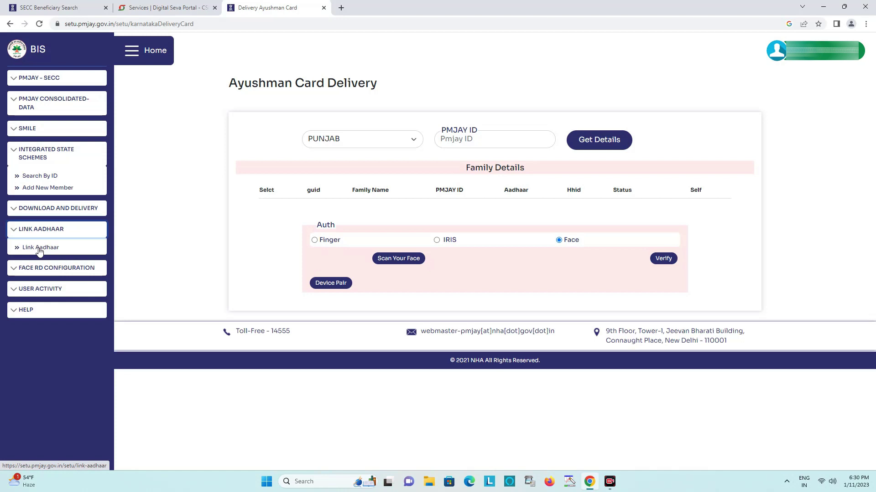
{"action": "left_click", "coordinate": [40, 248]}
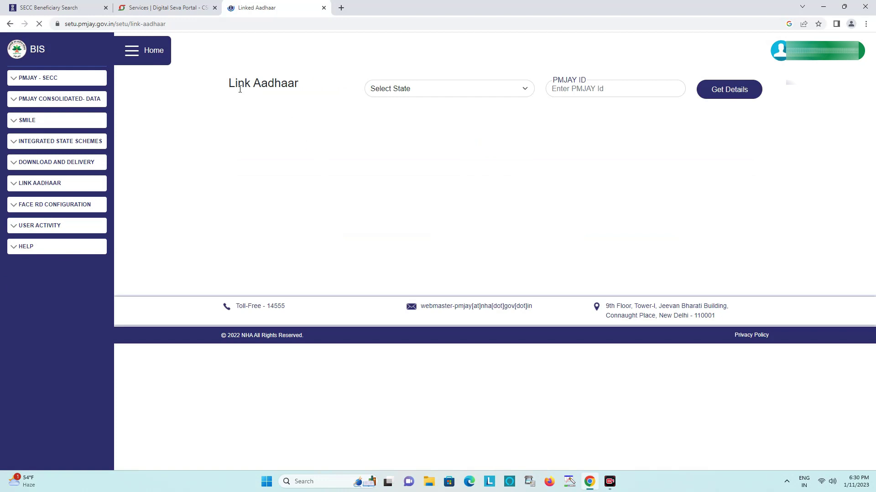
{"action": "left_click_drag", "start_coordinate": [229, 87], "coordinate": [303, 96]}
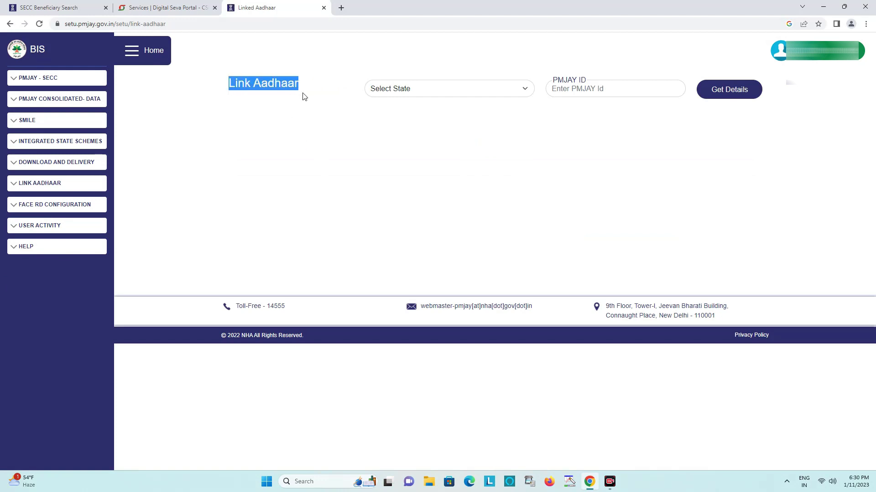
{"action": "left_click", "coordinate": [402, 91]}
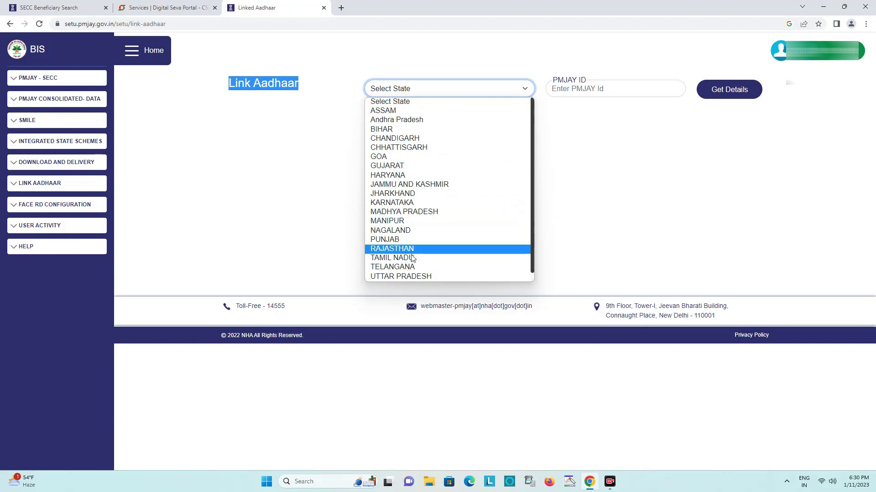
{"action": "left_click", "coordinate": [426, 275]}
{"action": "left_click_drag", "start_coordinate": [549, 81], "coordinate": [607, 84]}
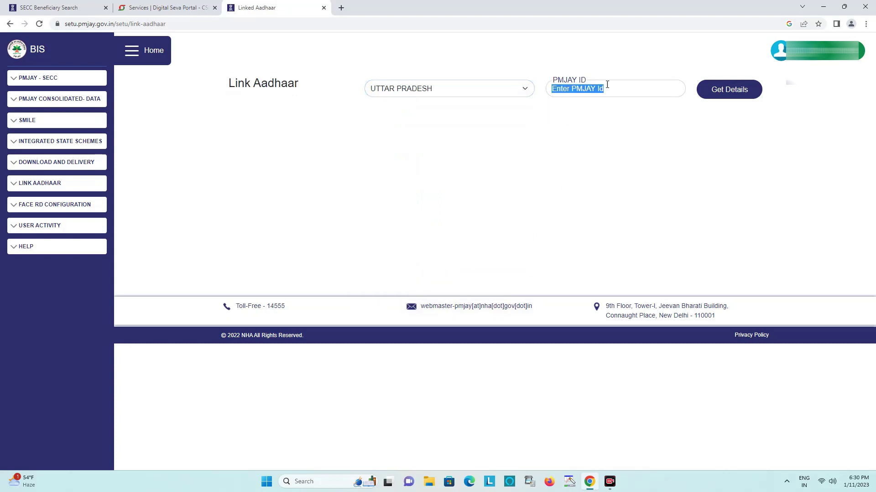
{"action": "left_click", "coordinate": [630, 125]}
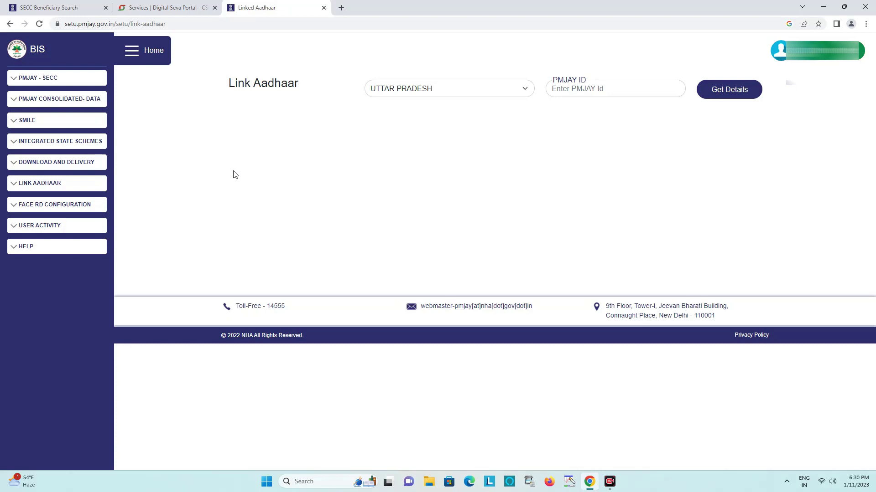
Step: Open the FaceAuth APK download link and review the Ayushman Bharat (PM-JAY) app listing on Google Play
{"action": "left_click", "coordinate": [16, 208]}
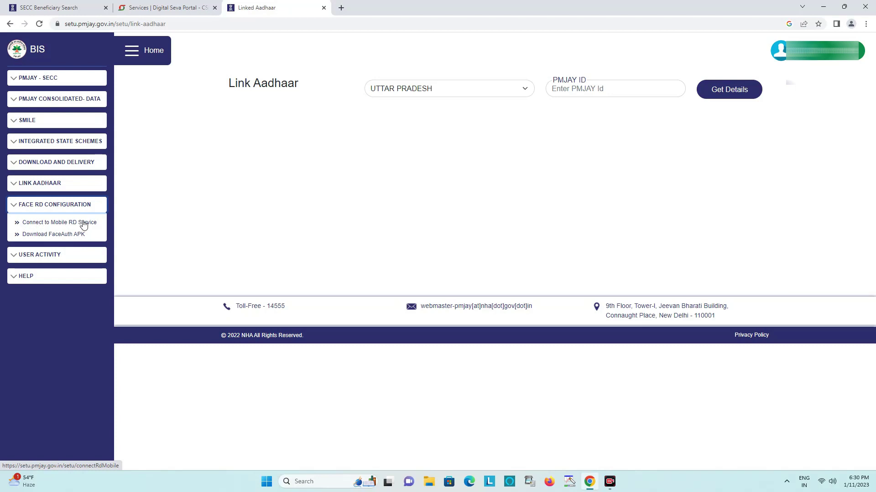
{"action": "left_click", "coordinate": [48, 236]}
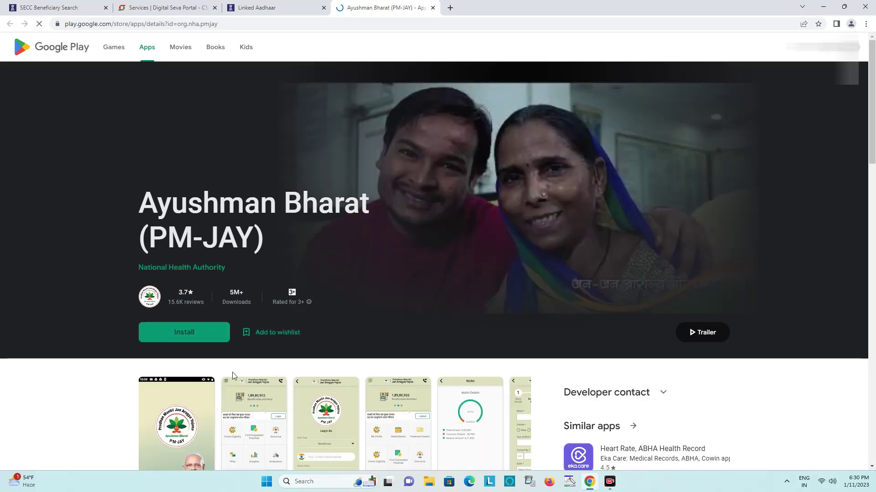
{"action": "scroll", "coordinate": [276, 402], "scroll_direction": "down", "scroll_amount": 2}
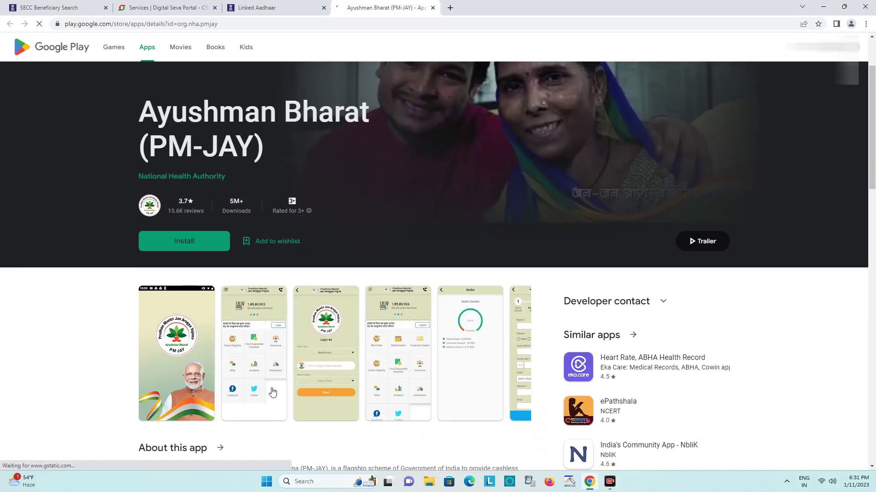
{"action": "scroll", "coordinate": [439, 357], "scroll_direction": "down", "scroll_amount": 1}
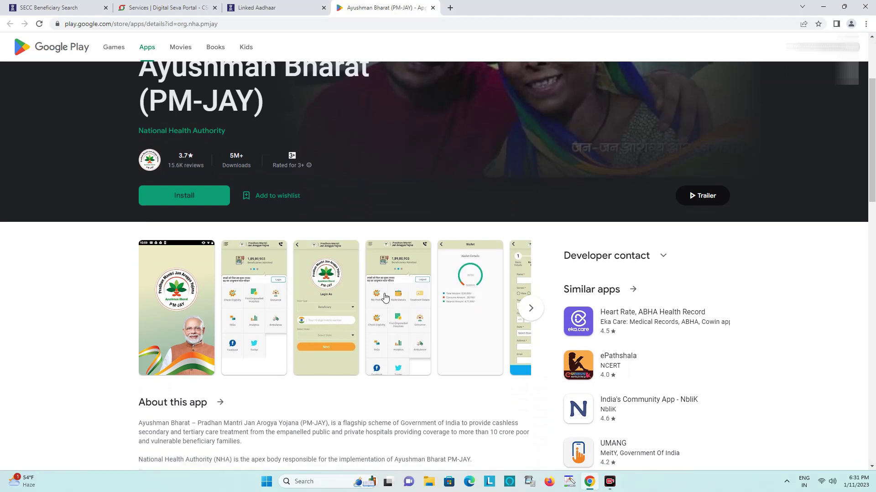
{"action": "scroll", "coordinate": [380, 283], "scroll_direction": "up", "scroll_amount": 3}
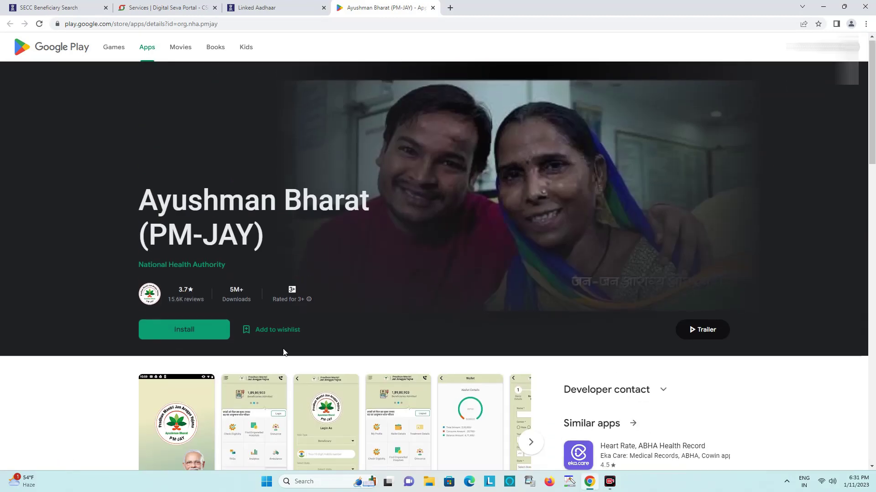
{"action": "scroll", "coordinate": [283, 351], "scroll_direction": "down", "scroll_amount": 6}
{"action": "scroll", "coordinate": [383, 254], "scroll_direction": "up", "scroll_amount": 5}
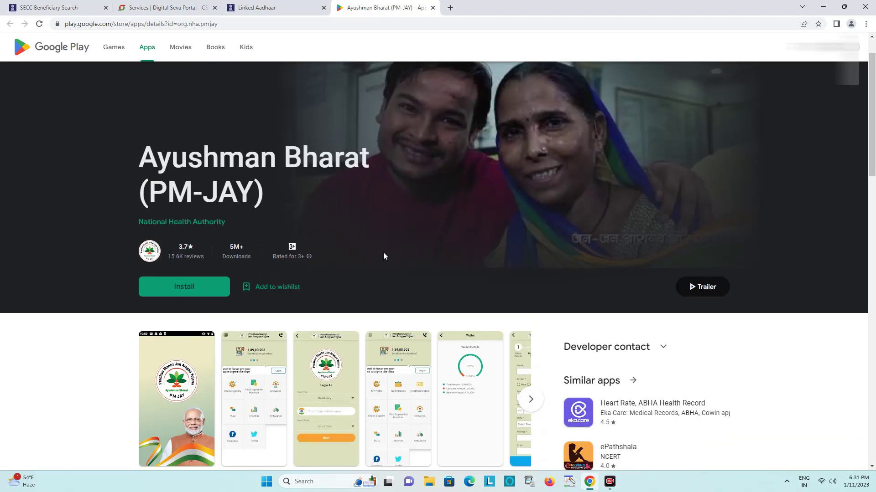
Step: Return to the Setu portal and open the mobile RD service connection page to review the Aadhaar RD Configuration
{"action": "left_click", "coordinate": [315, 6]}
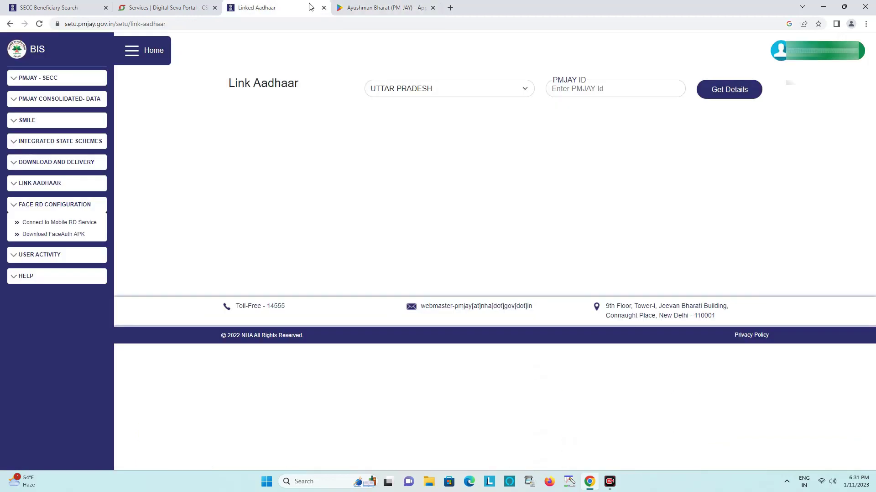
{"action": "left_click", "coordinate": [79, 224]}
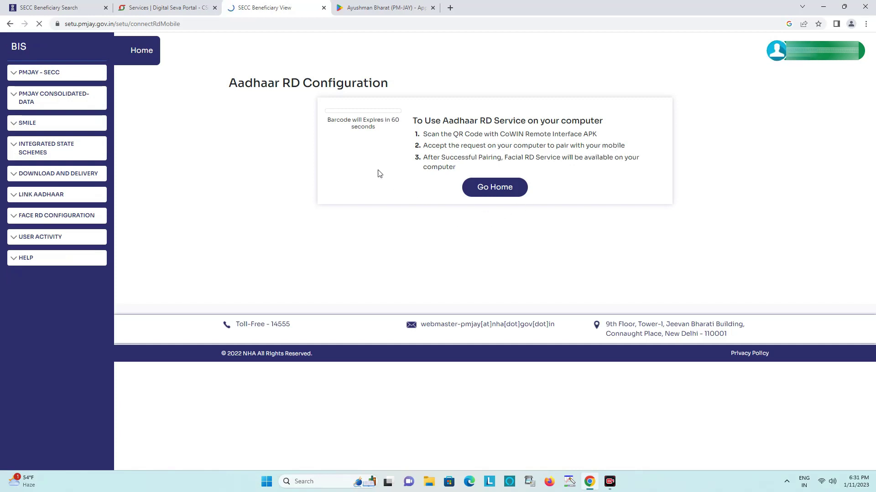
{"action": "left_click_drag", "start_coordinate": [228, 84], "coordinate": [447, 86]}
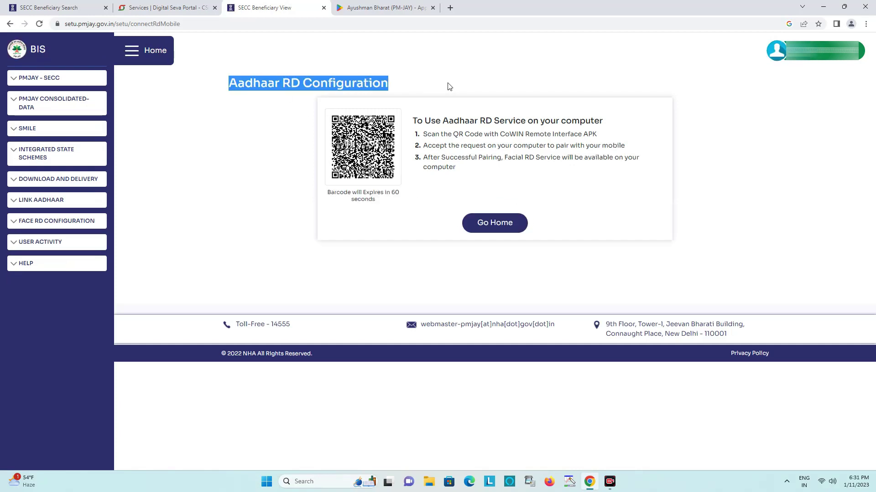
{"action": "left_click", "coordinate": [299, 154]}
{"action": "left_click_drag", "start_coordinate": [228, 85], "coordinate": [443, 77]}
{"action": "left_click", "coordinate": [443, 77]}
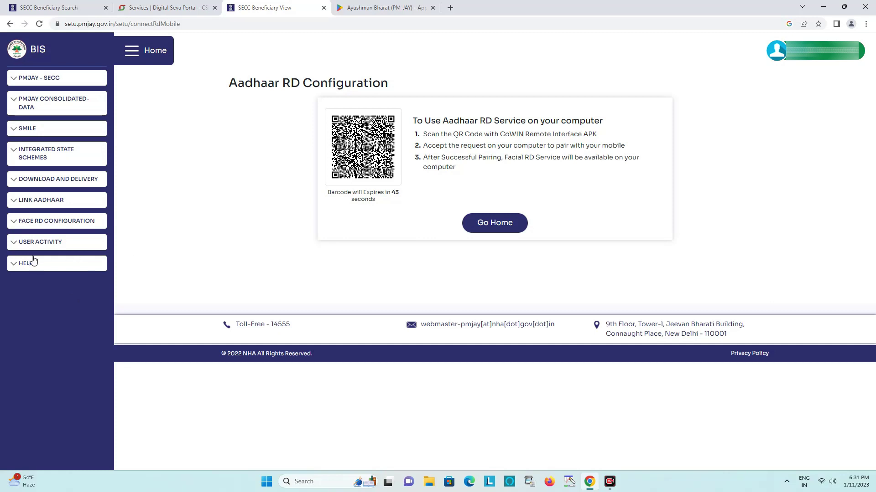
Step: Review the portal's help topics and open the User Manual
{"action": "left_click", "coordinate": [15, 264]}
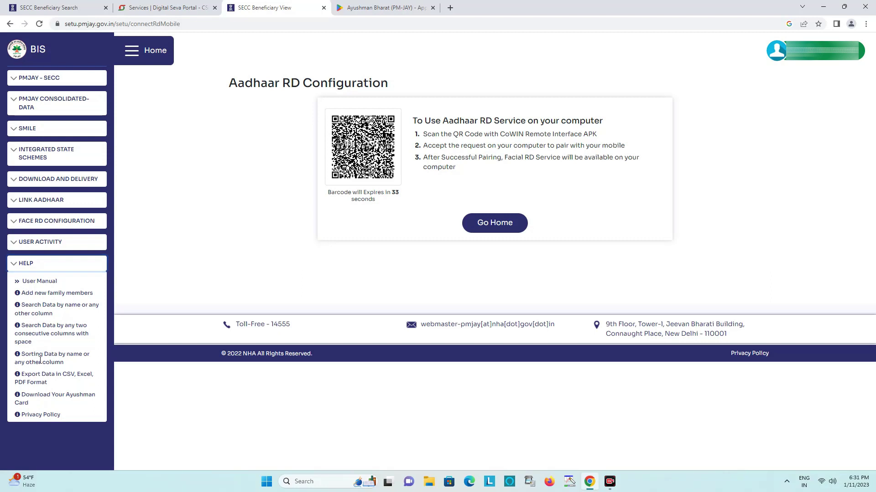
{"action": "left_click", "coordinate": [40, 282]}
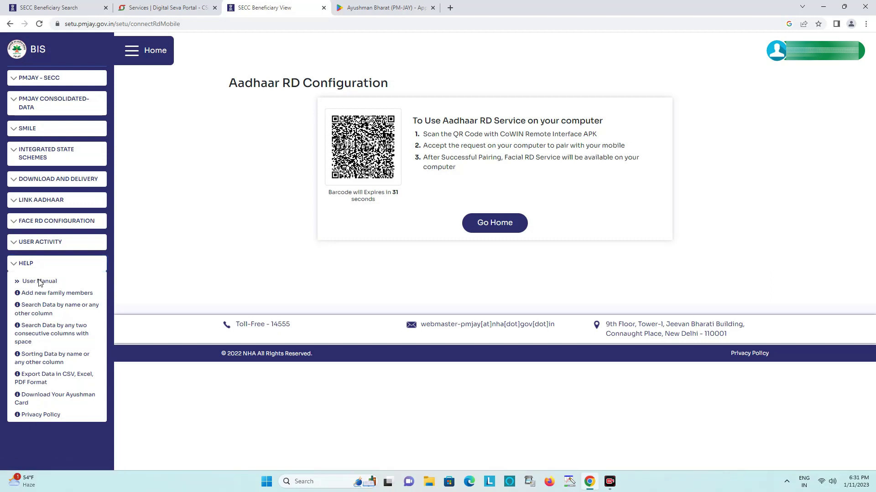